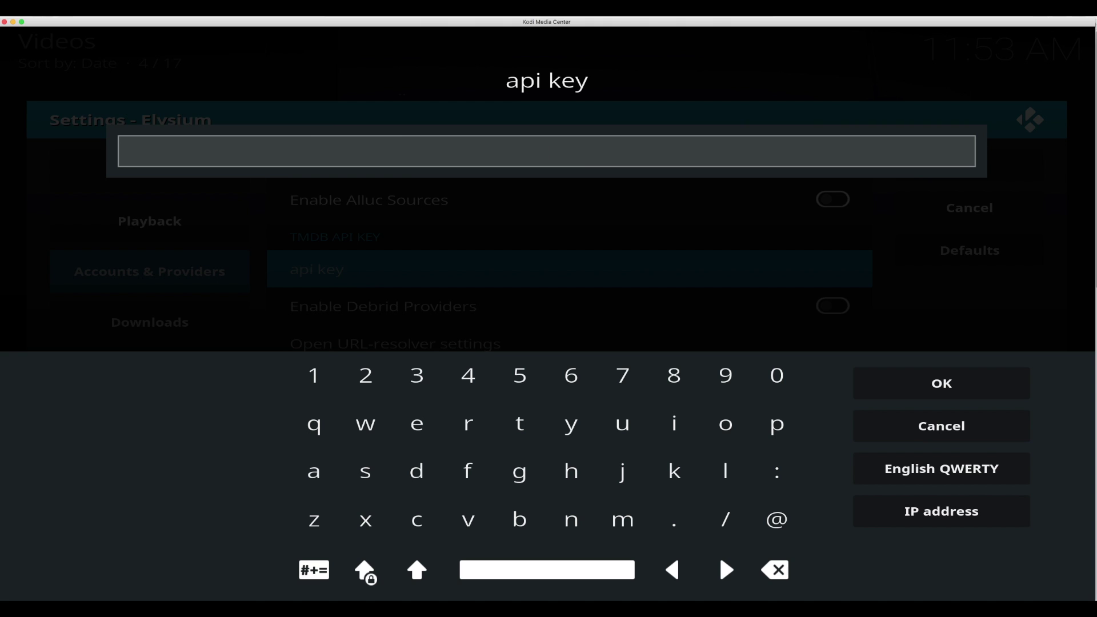
# Step: Close the TMDB api key entry in Elysium without entering a value
pyautogui.press('Escape')
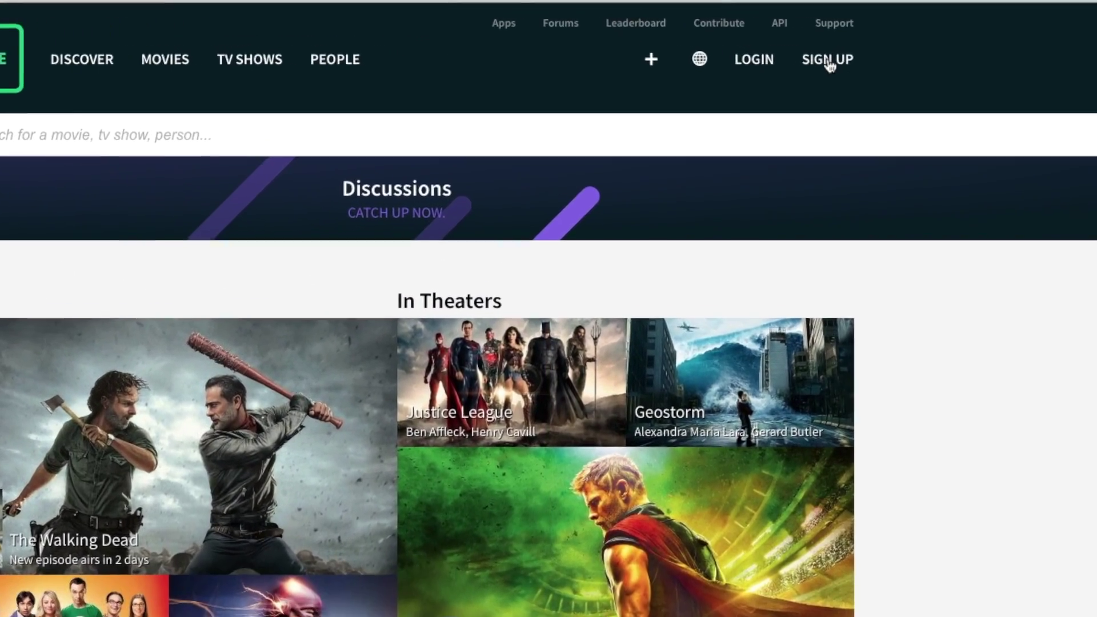
# Step: Register a TMDb account with a username, password, password confirmation and e-mail address
pyautogui.click(828, 60)
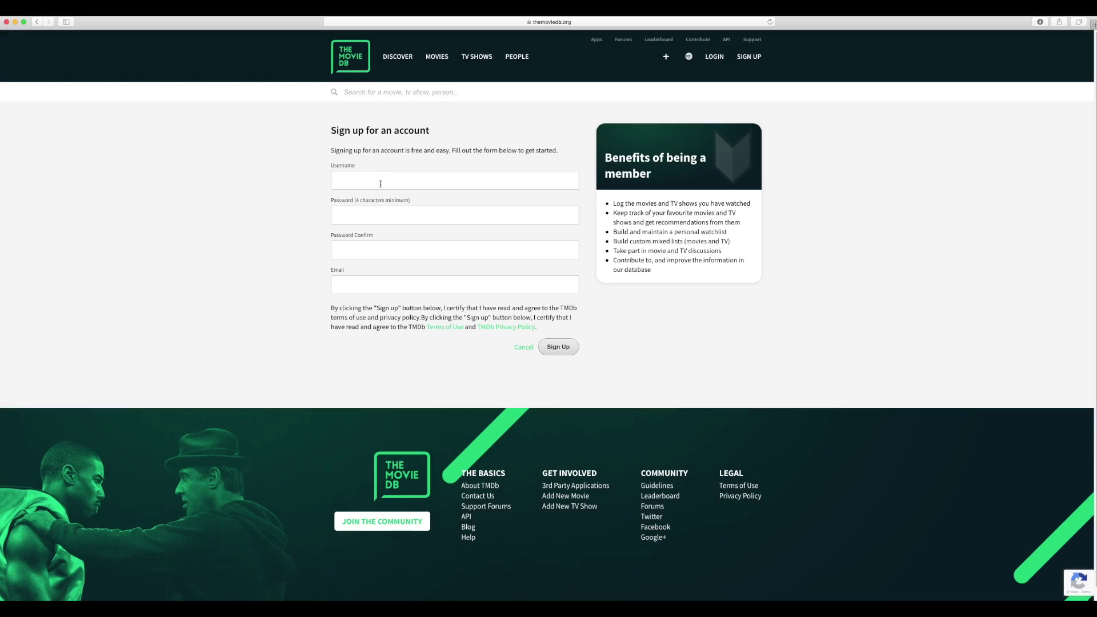
pyautogui.press('Tab')
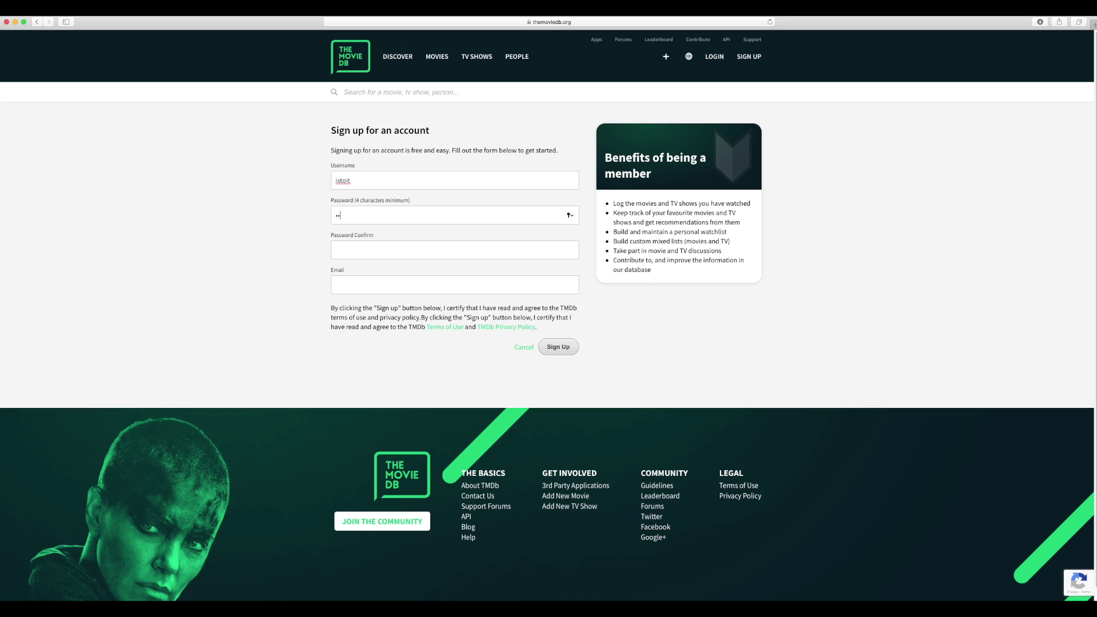
pyautogui.click(413, 244)
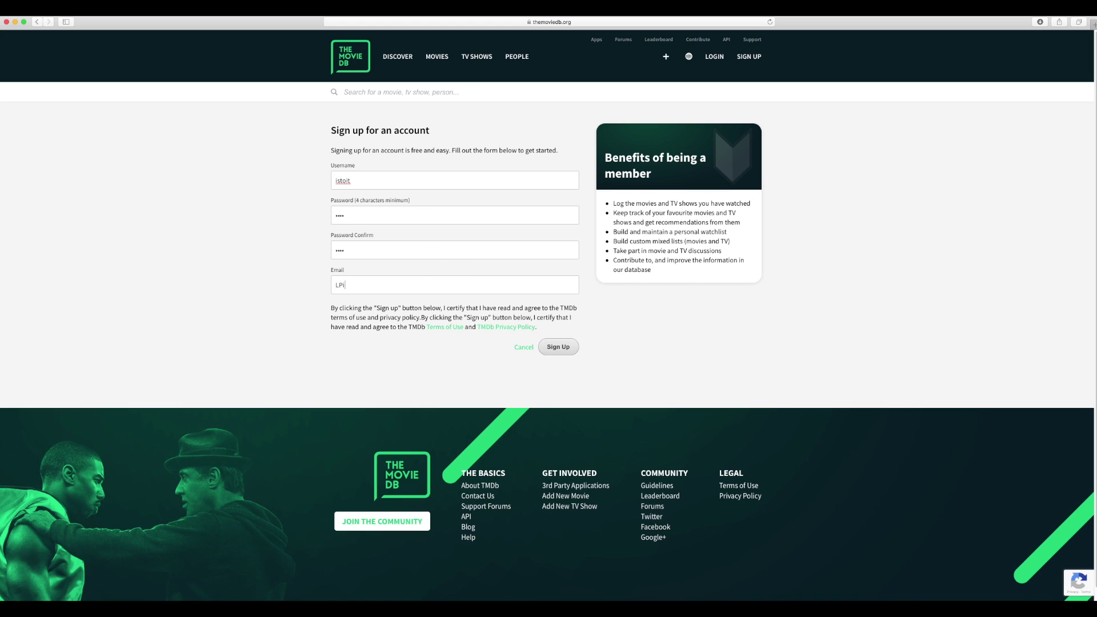
pyautogui.click(561, 352)
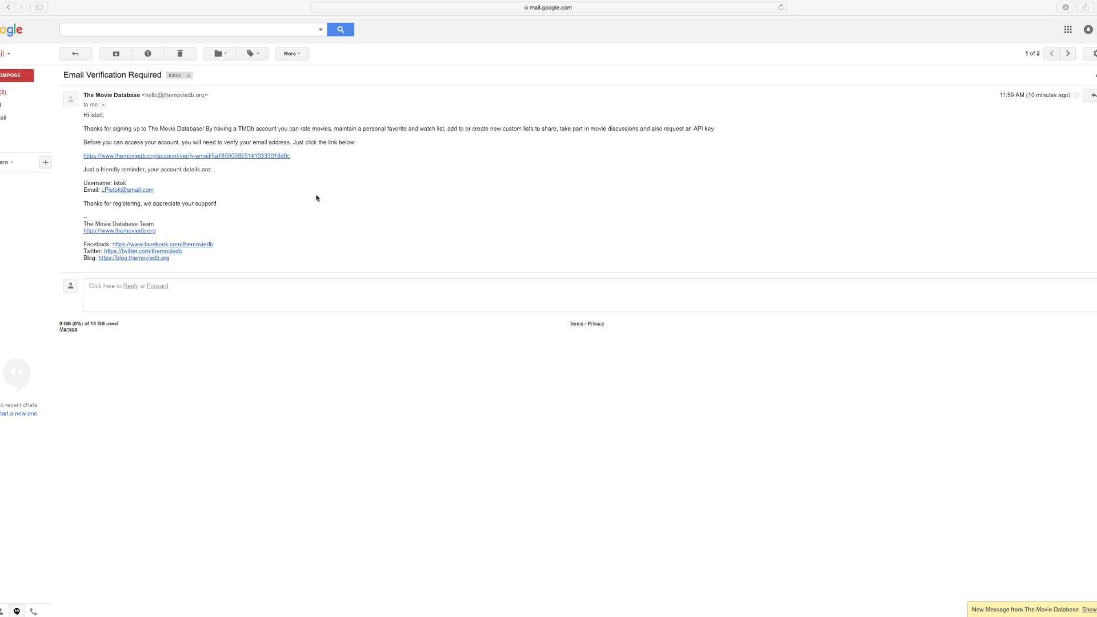
# Step: Open the verify-email link in TMDb's Email Verification Required message
pyautogui.click(183, 156)
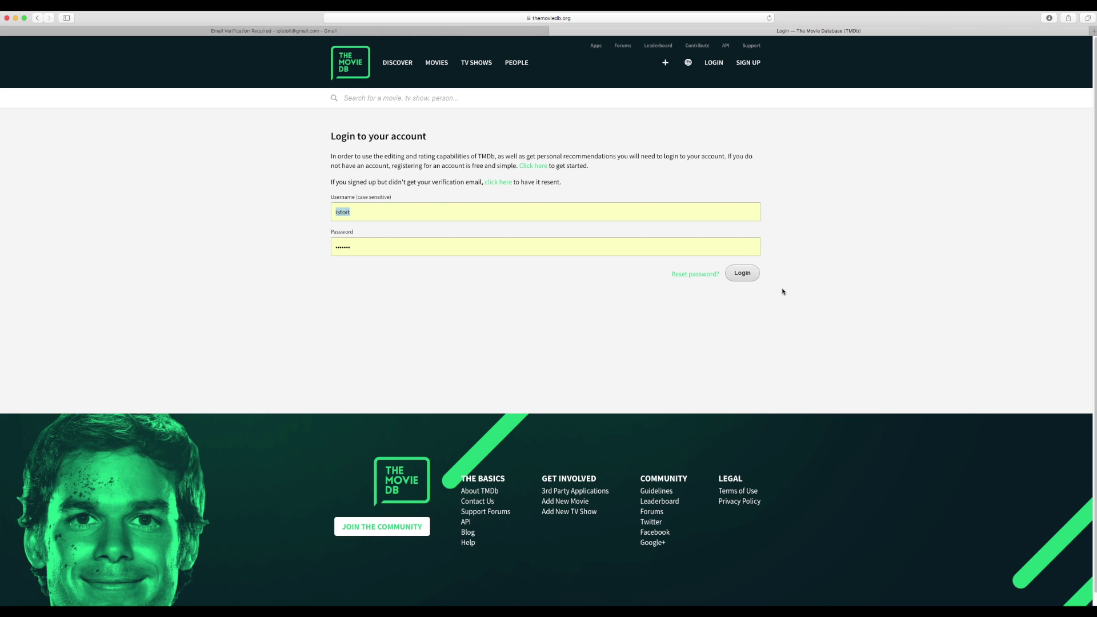
# Step: Log in to TMDb and request a Developer API key from Edit Profile's API page
pyautogui.click(742, 273)
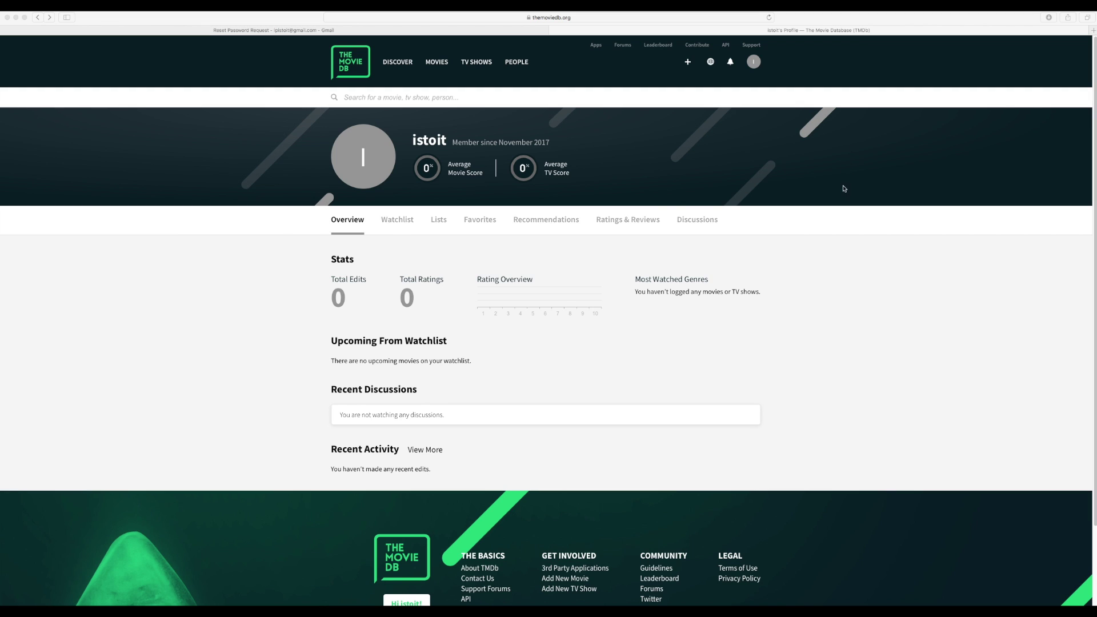
pyautogui.click(755, 66)
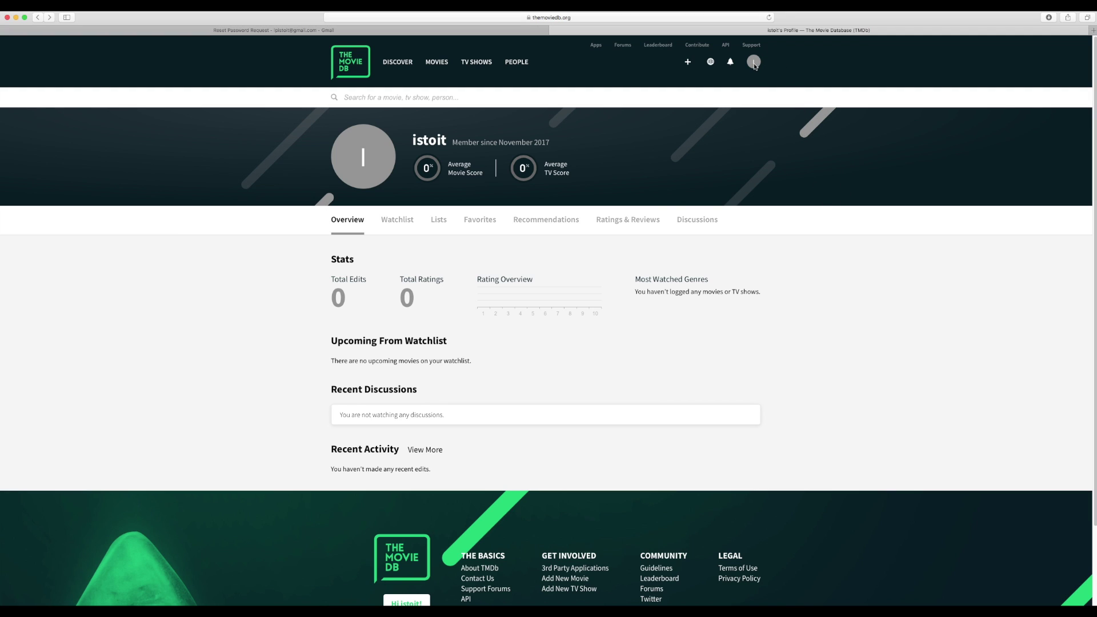
pyautogui.click(754, 62)
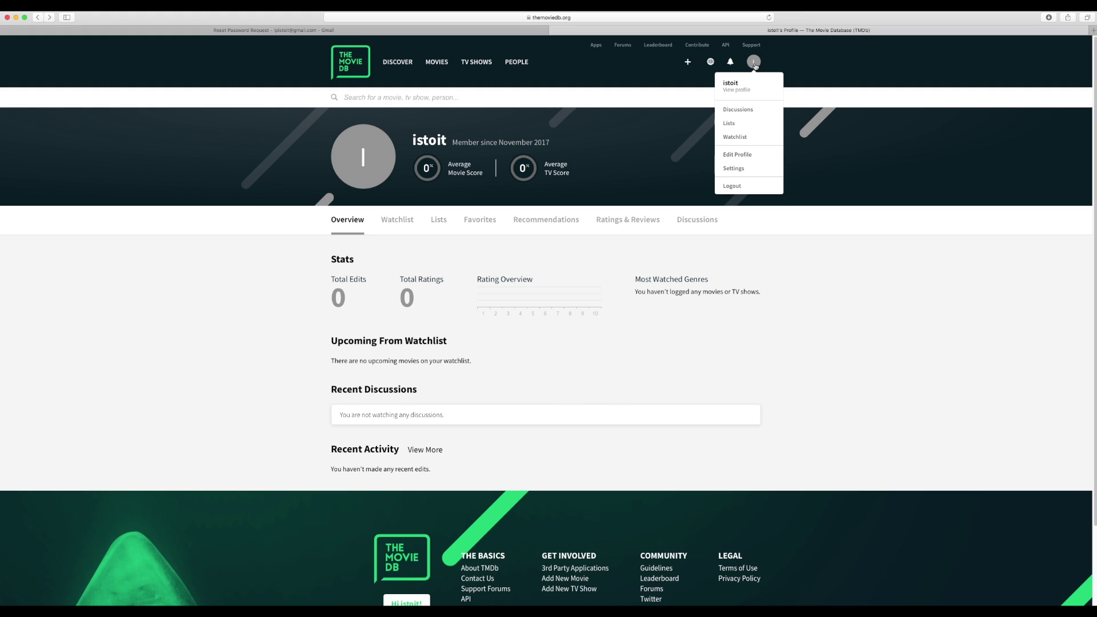
pyautogui.click(746, 156)
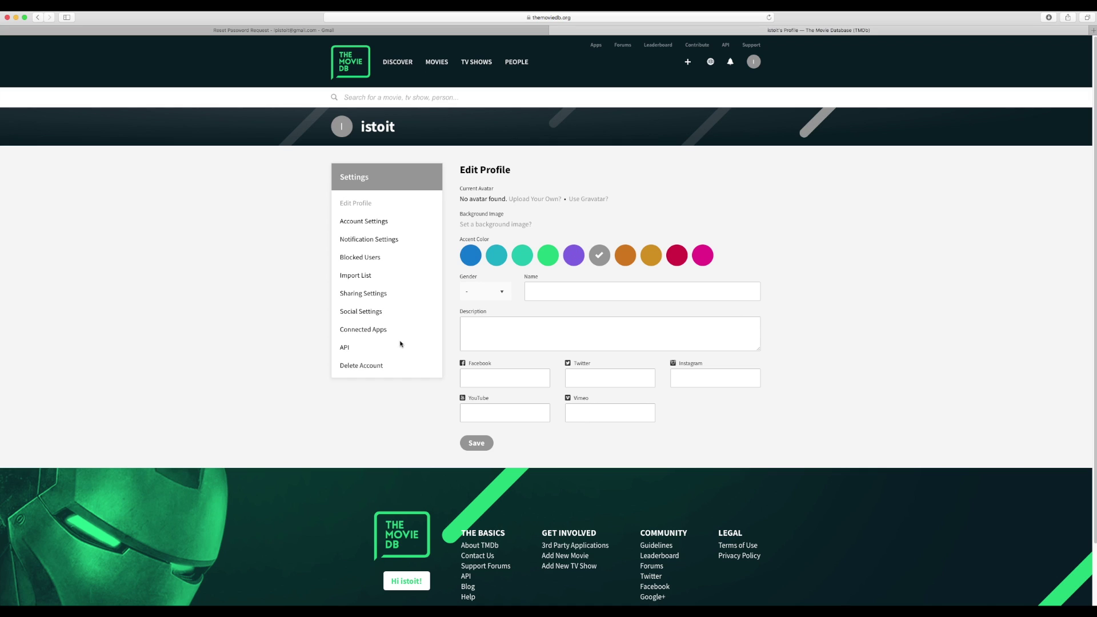
pyautogui.click(349, 350)
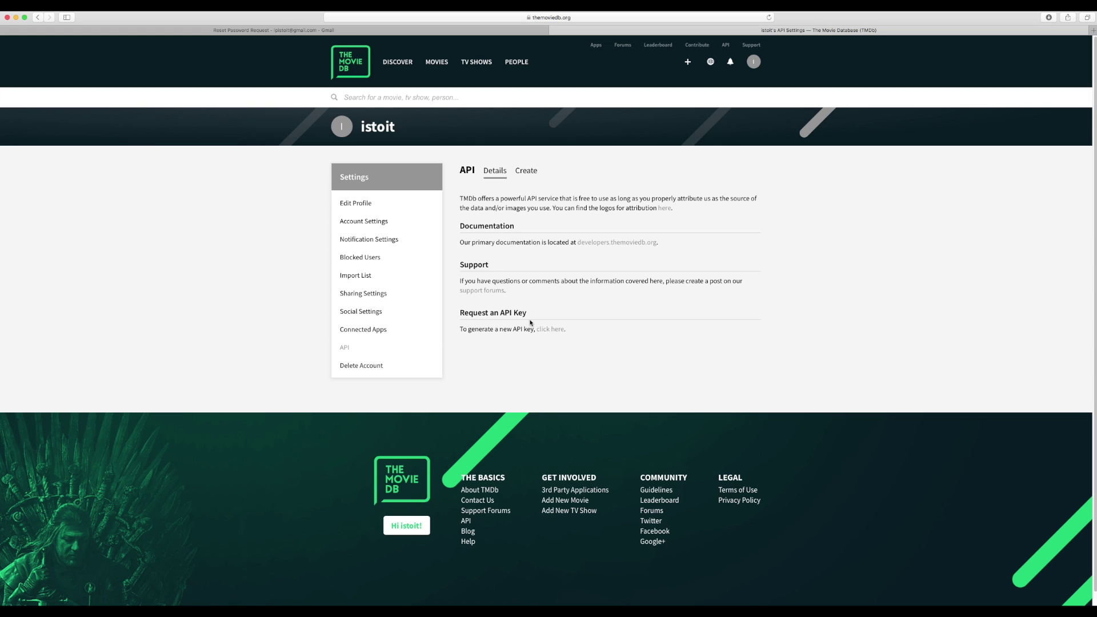
pyautogui.click(552, 330)
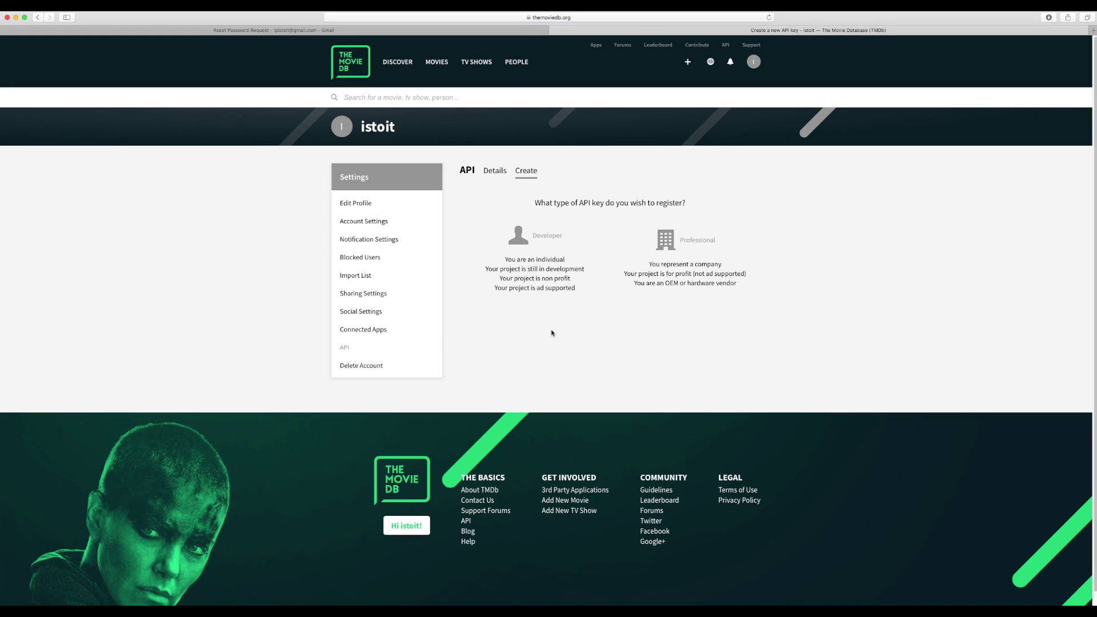
pyautogui.click(526, 237)
# Step: Accept the API terms of use and fill in the application name and URL fields
pyautogui.scroll(-20, 666, 386)
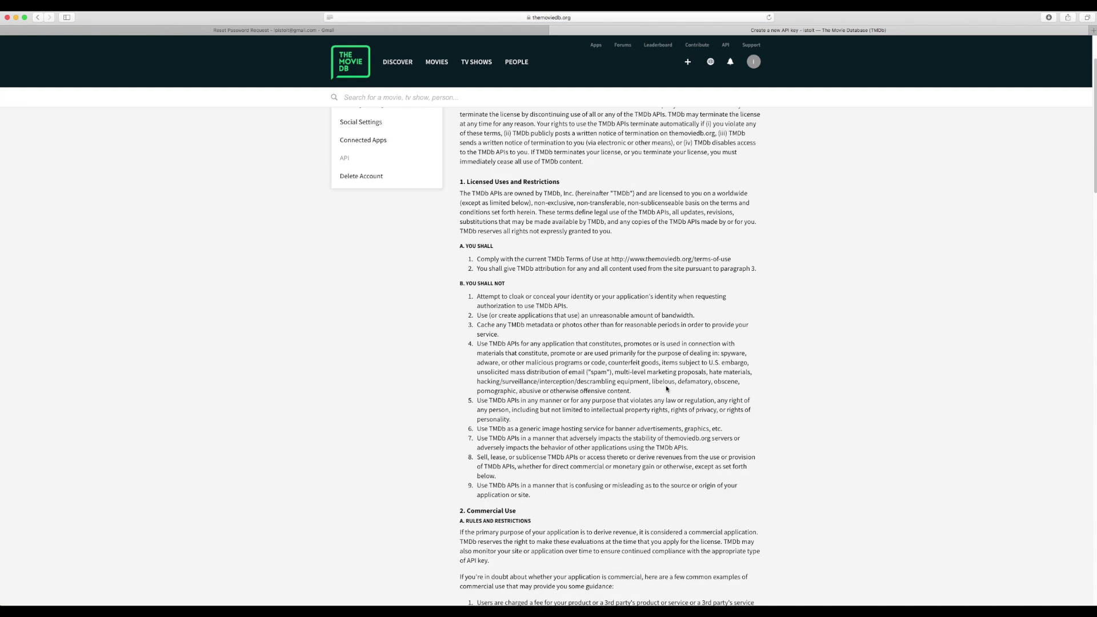
pyautogui.scroll(-5, 666, 387)
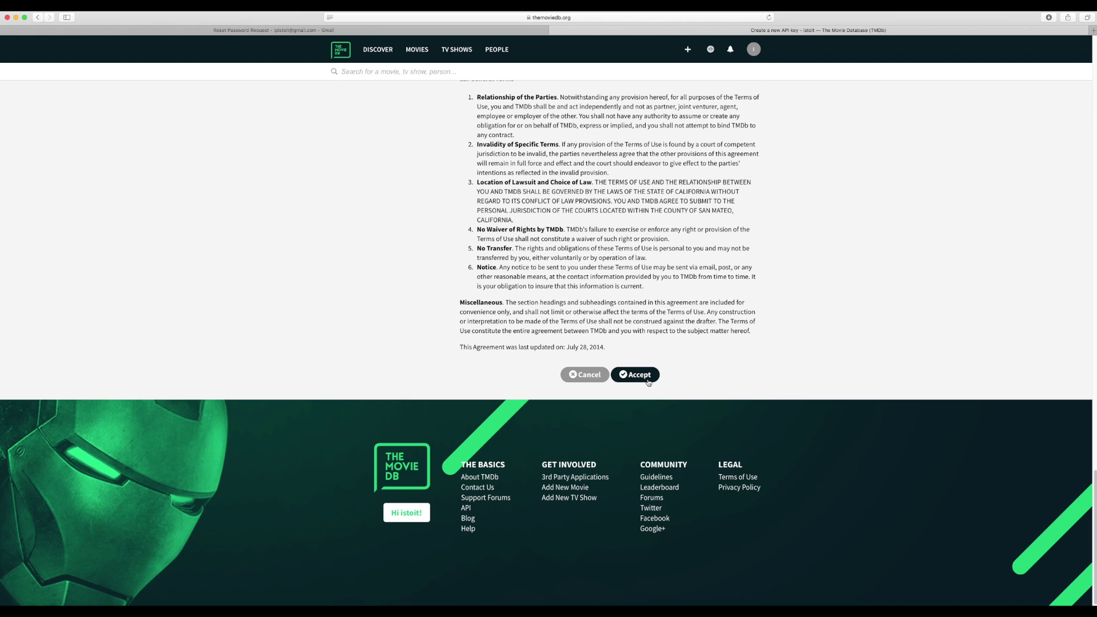
pyautogui.click(646, 381)
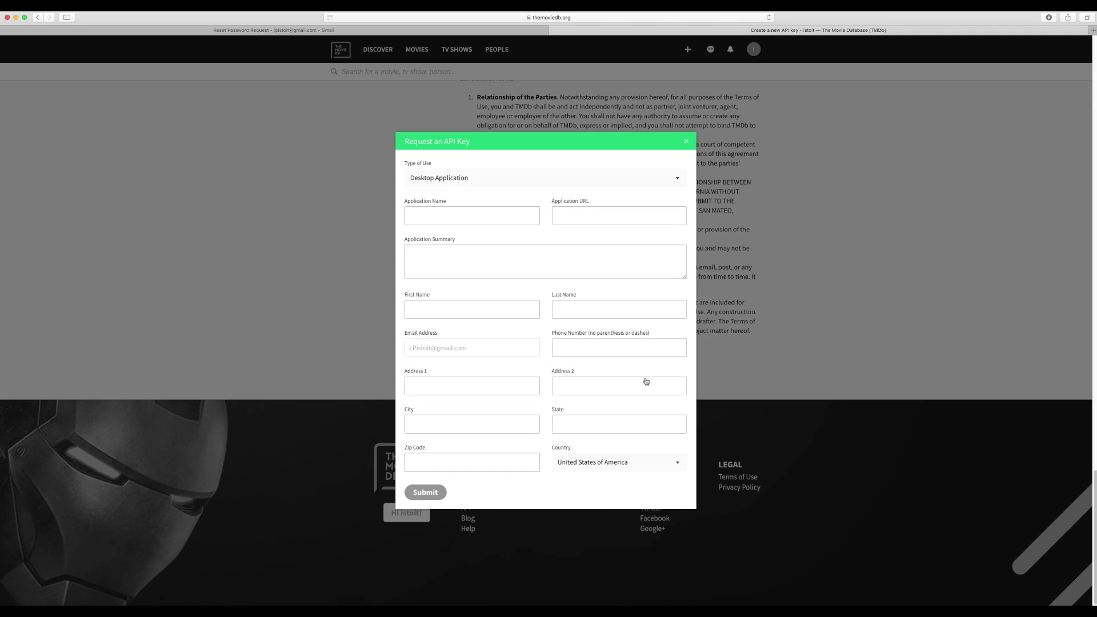
pyautogui.click(475, 216)
pyautogui.write('istoit')
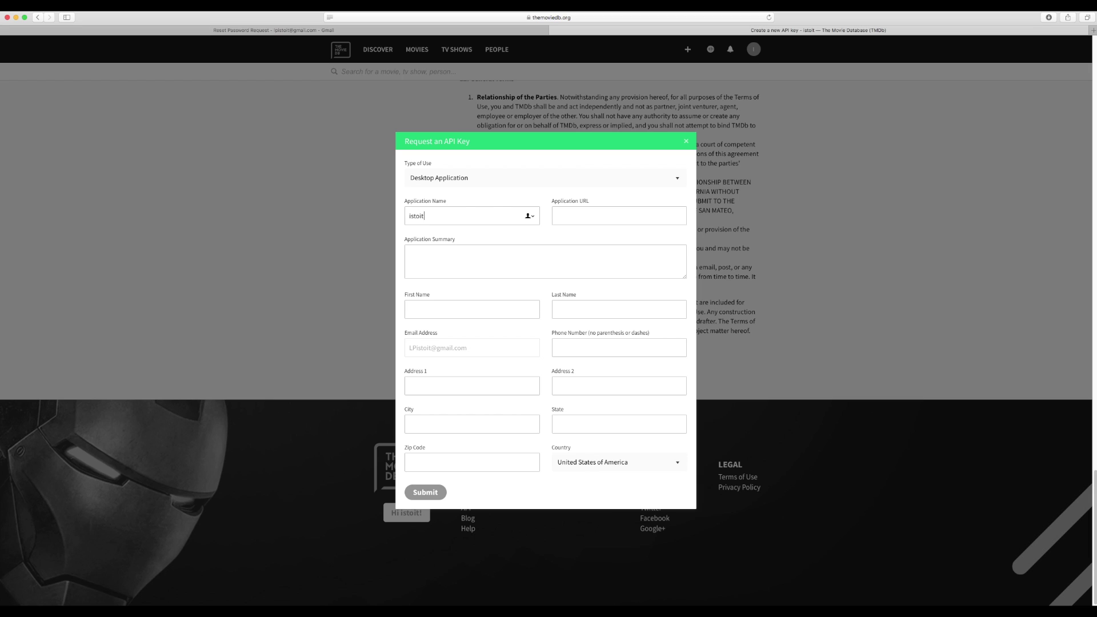
pyautogui.click(619, 215)
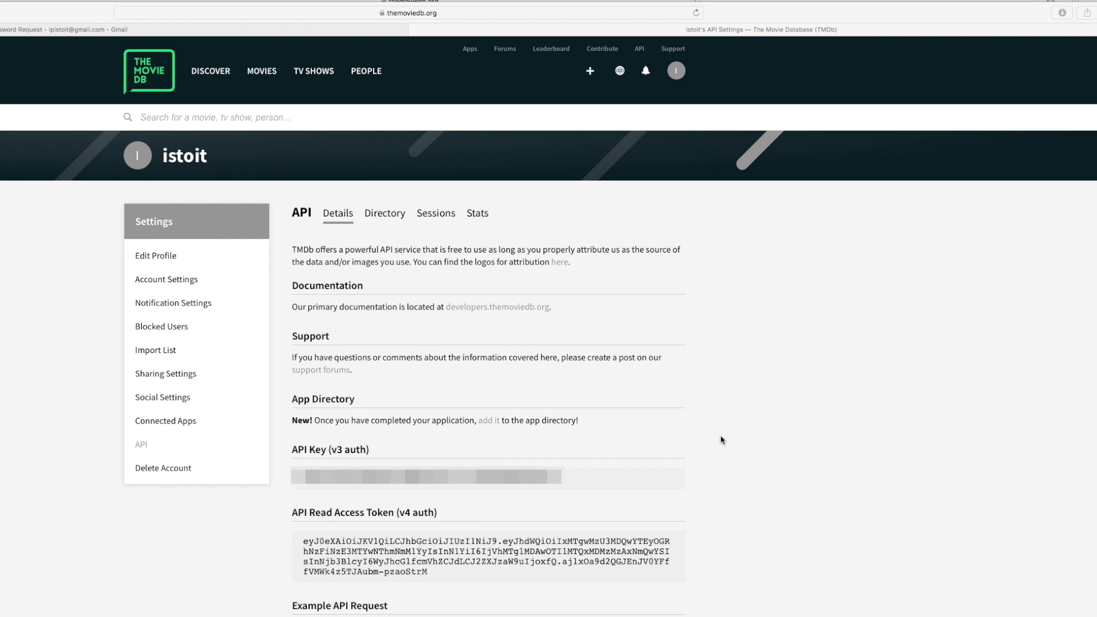
# Step: Copy the TMDb v3 API key, then return to Kodi's Elysium add-on
pyautogui.click(392, 488)
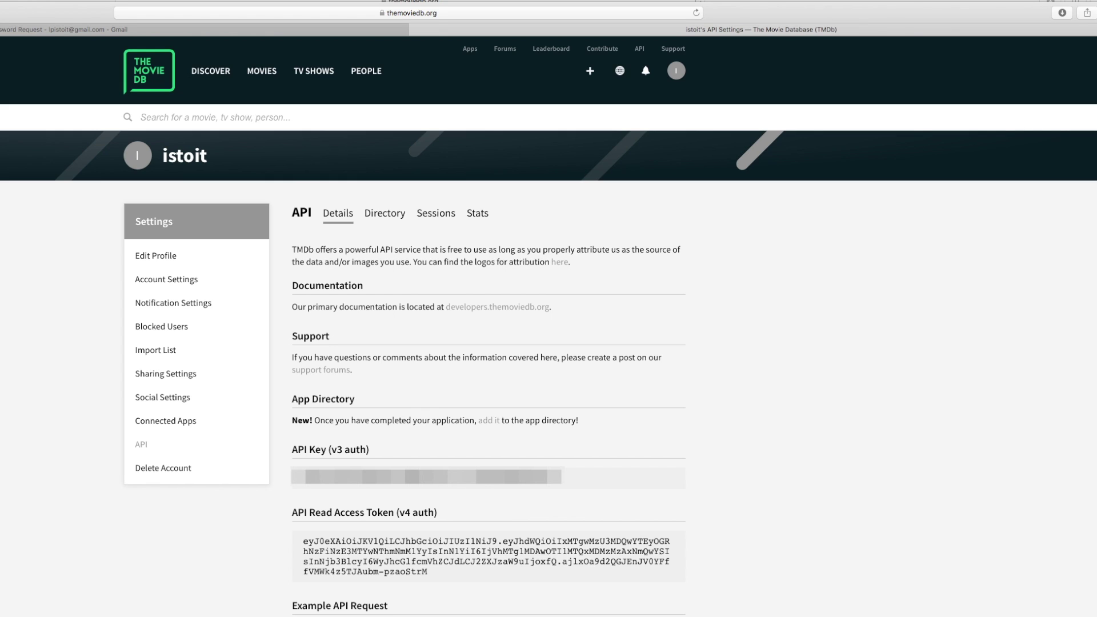
pyautogui.rightClick(335, 487)
pyautogui.click(360, 510)
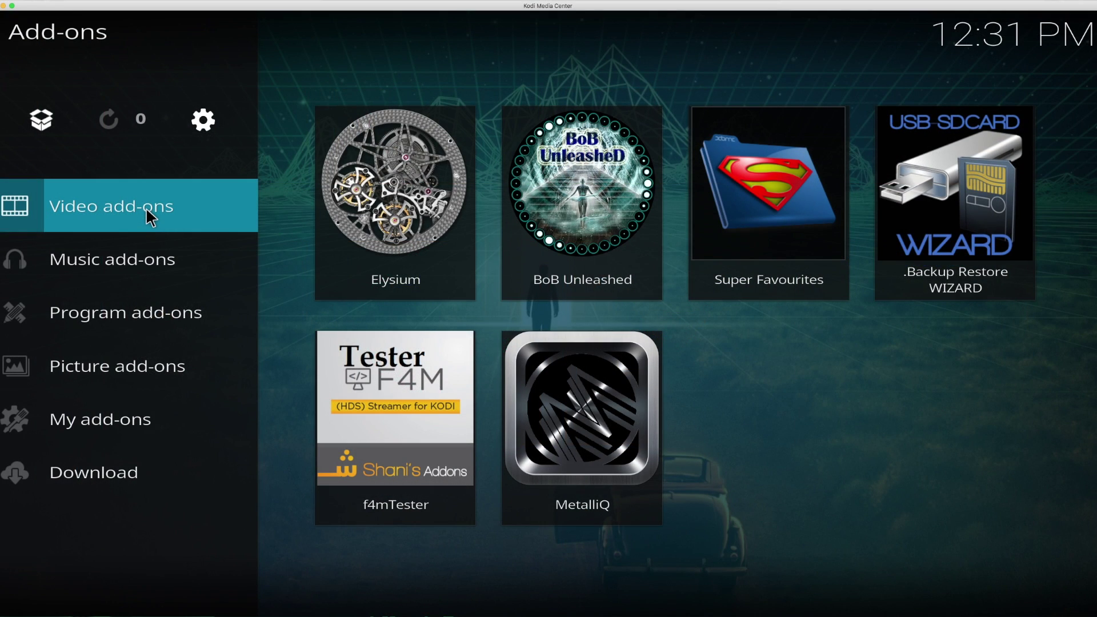
pyautogui.click(402, 224)
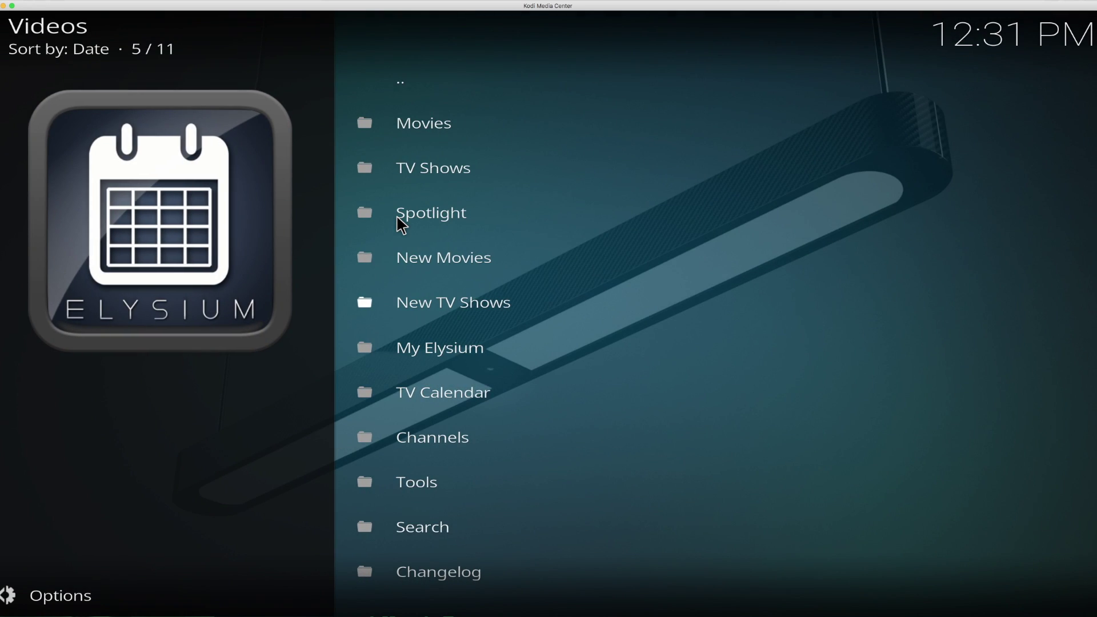
# Step: Paste the copied key into Elysium's Tools > SETTINGS: Accounts api key field and save
pyautogui.scroll(-1, 512, 327)
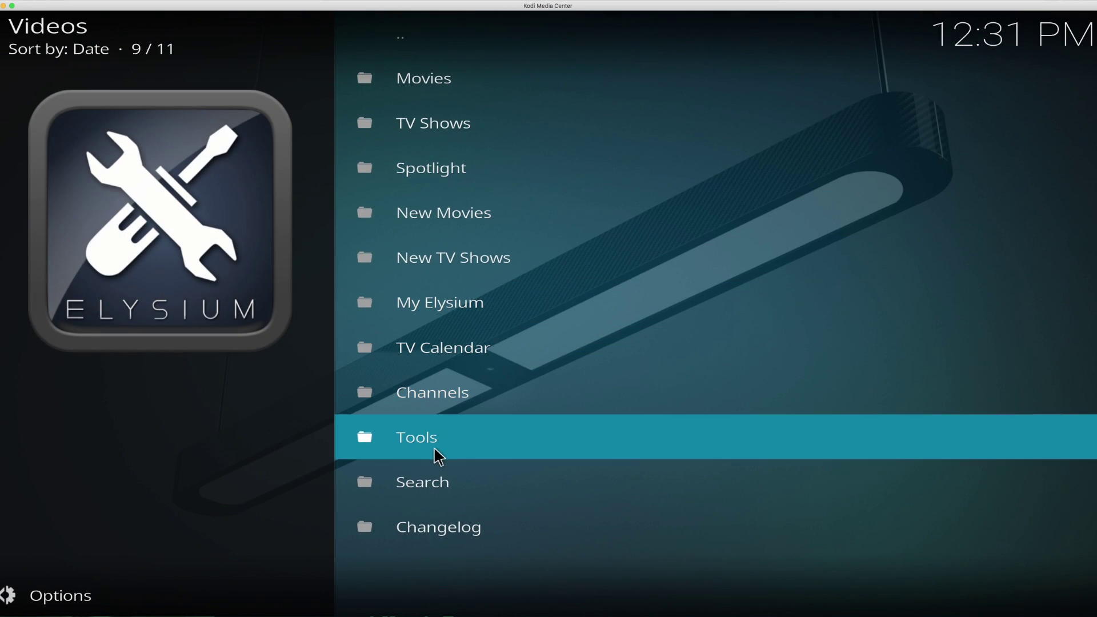
pyautogui.click(436, 443)
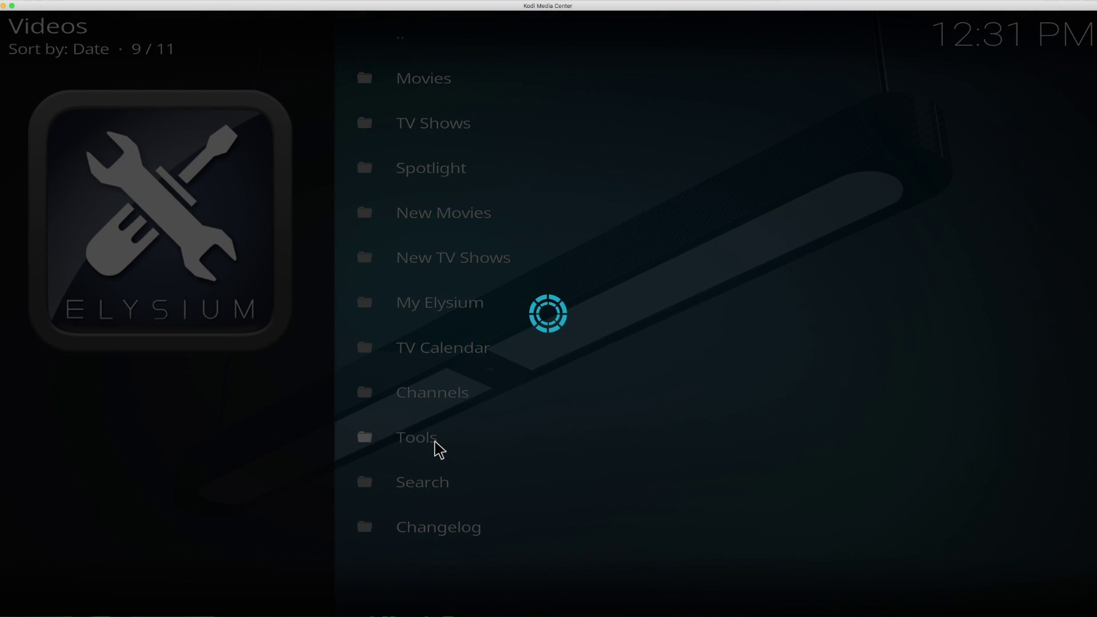
pyautogui.scroll(-10, 439, 443)
pyautogui.scroll(10, 436, 400)
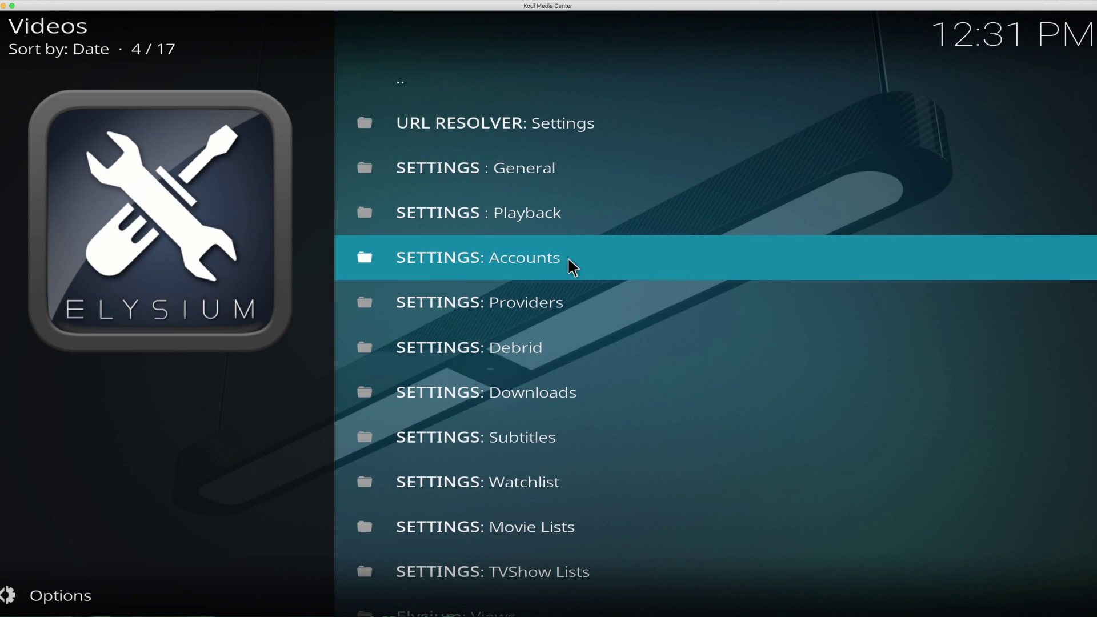
pyautogui.click(574, 267)
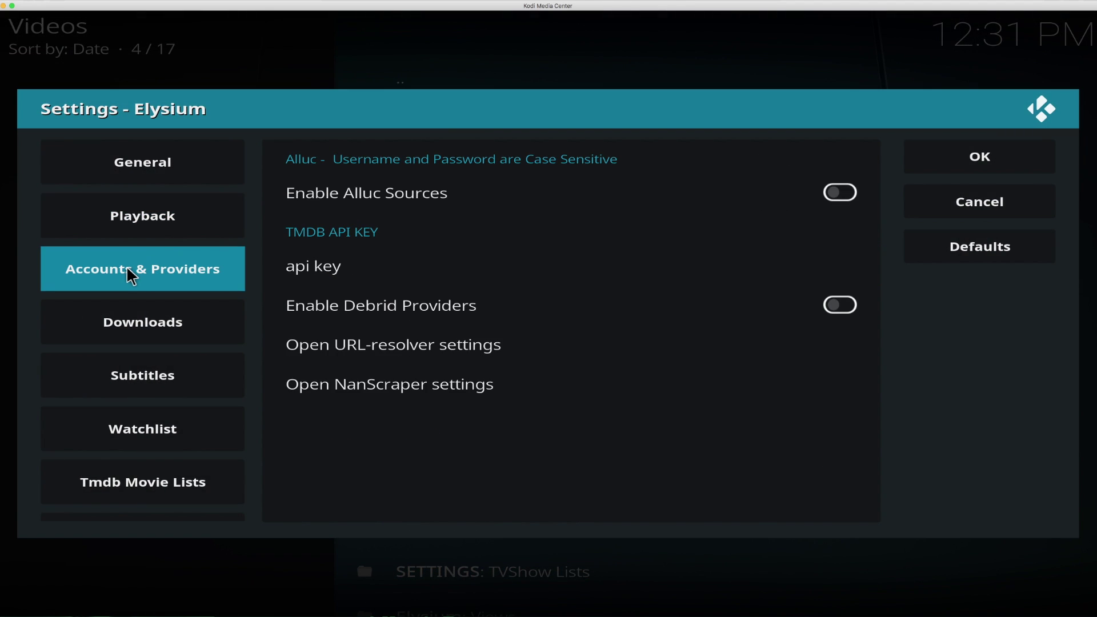
pyautogui.click(376, 281)
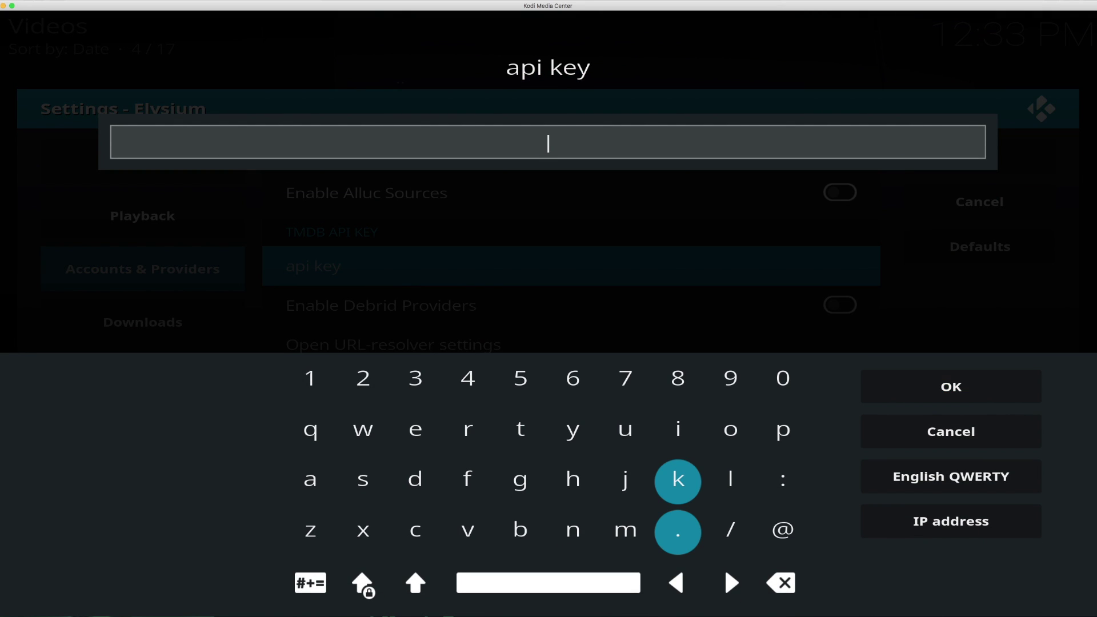
pyautogui.hotkey('ctrl', 'v')
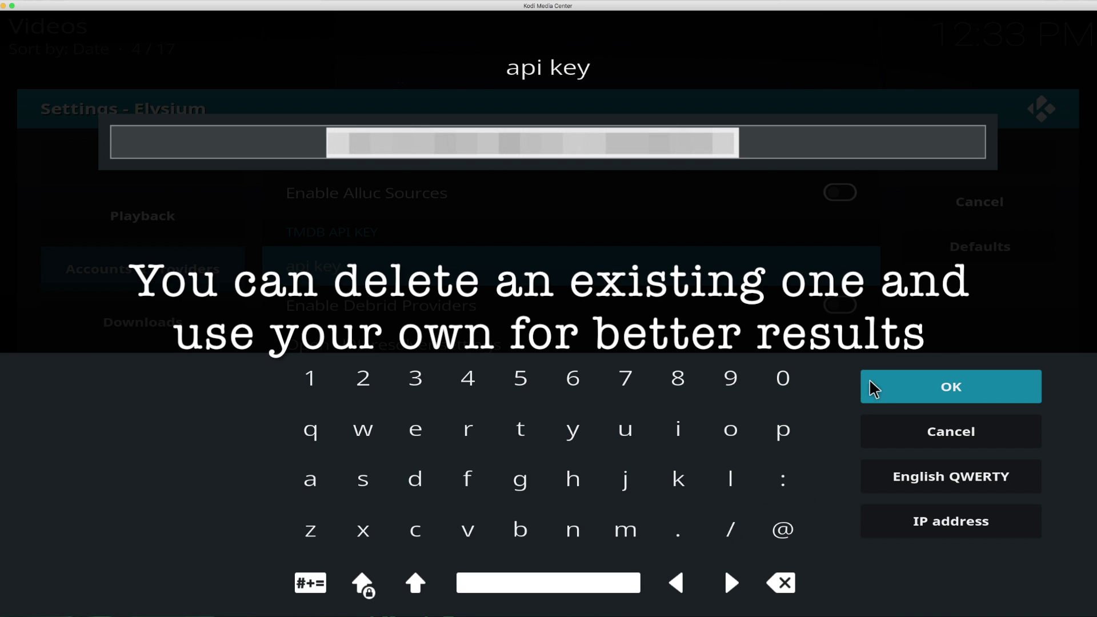
pyautogui.click(933, 403)
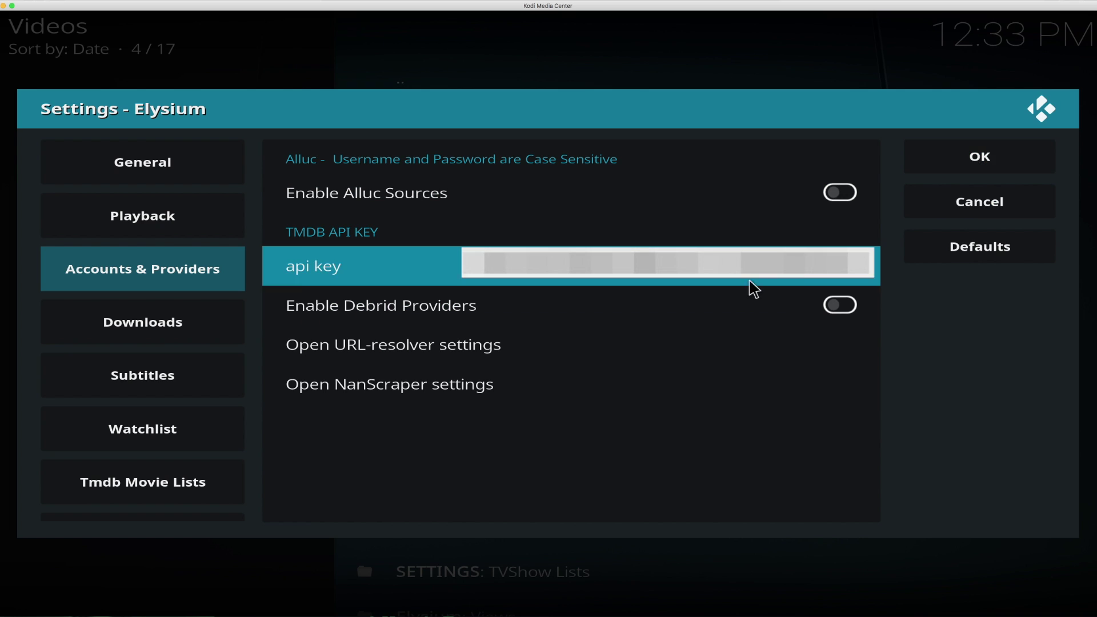
pyautogui.click(969, 177)
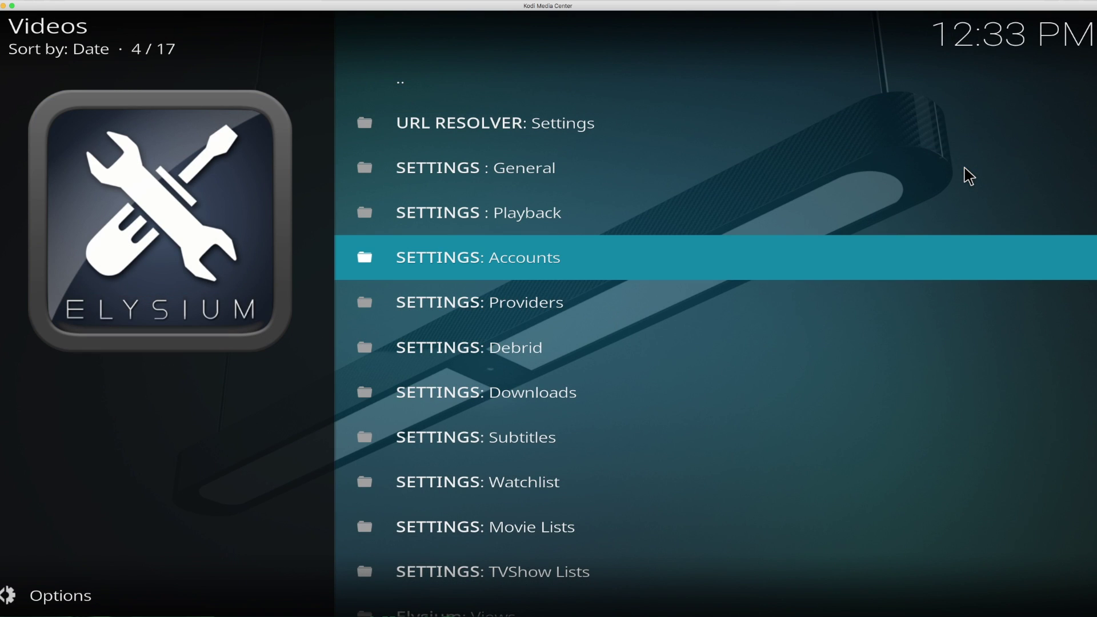
pyautogui.press('BackSpace')
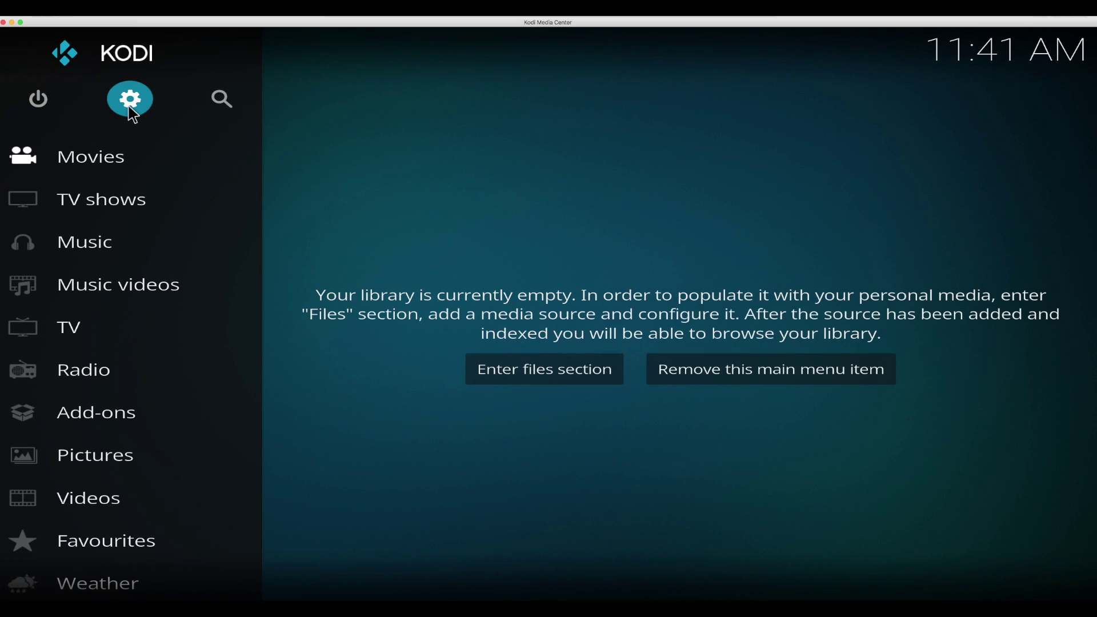
pyautogui.click(131, 110)
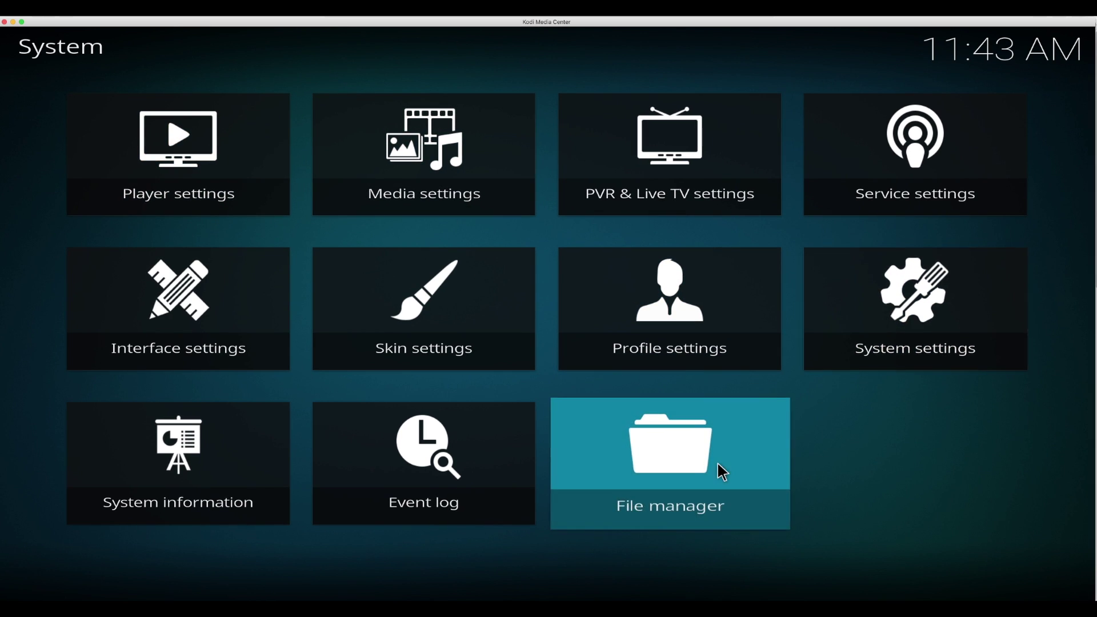
pyautogui.click(717, 464)
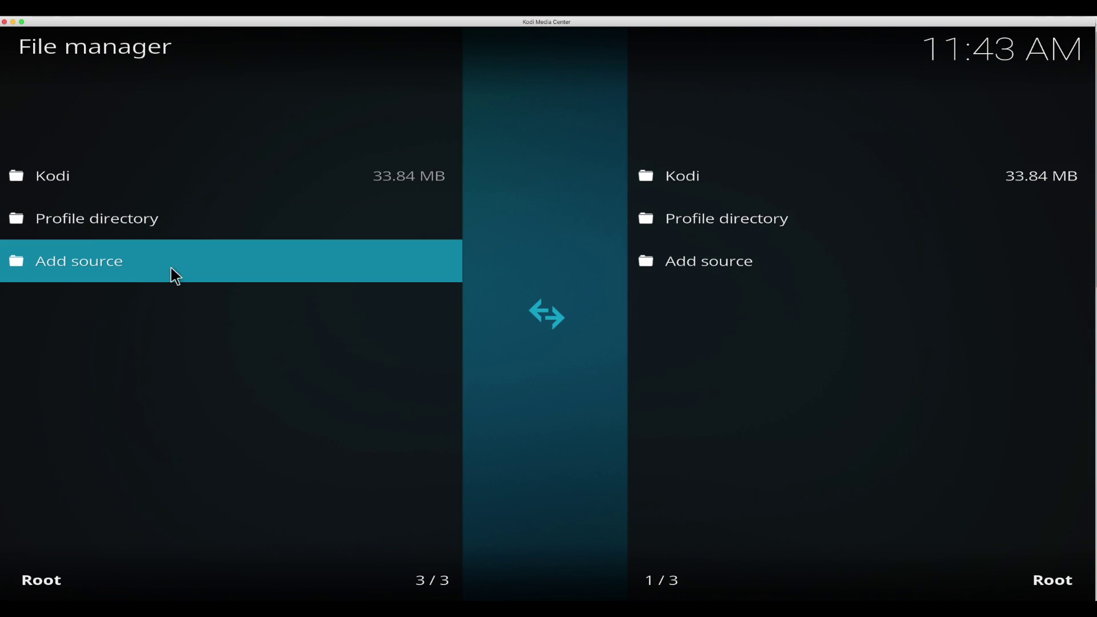
pyautogui.click(143, 266)
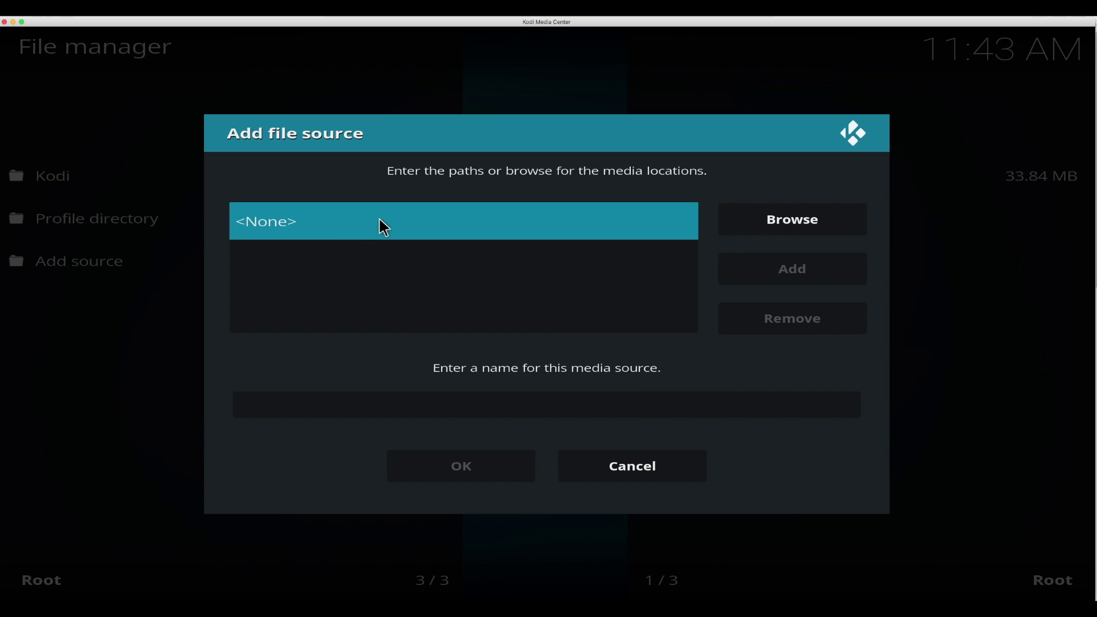
pyautogui.click(384, 228)
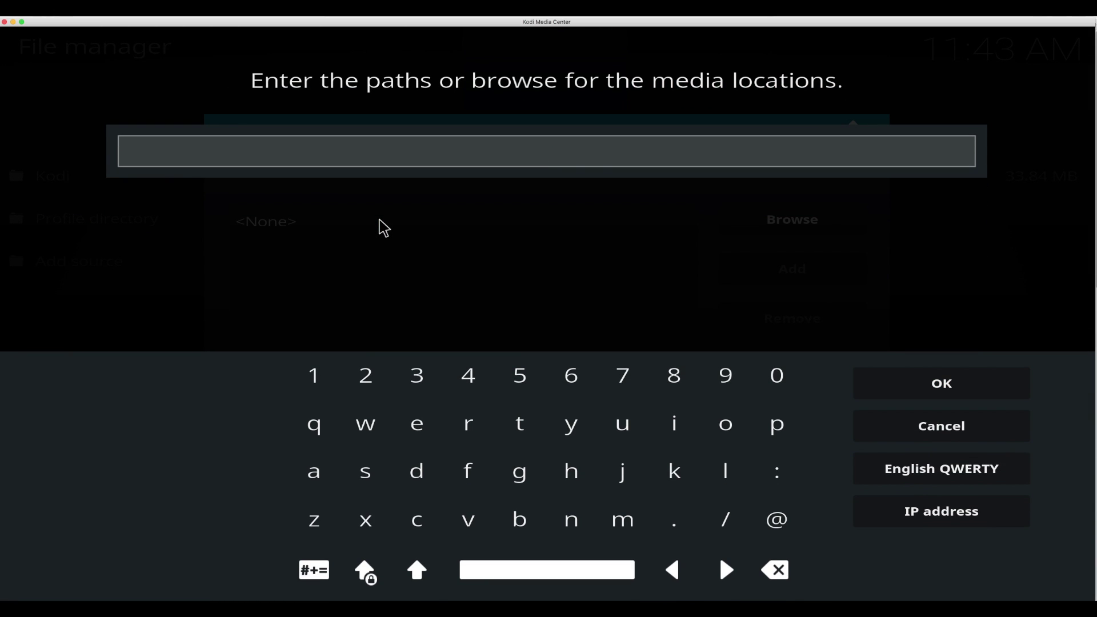
pyautogui.write('http')
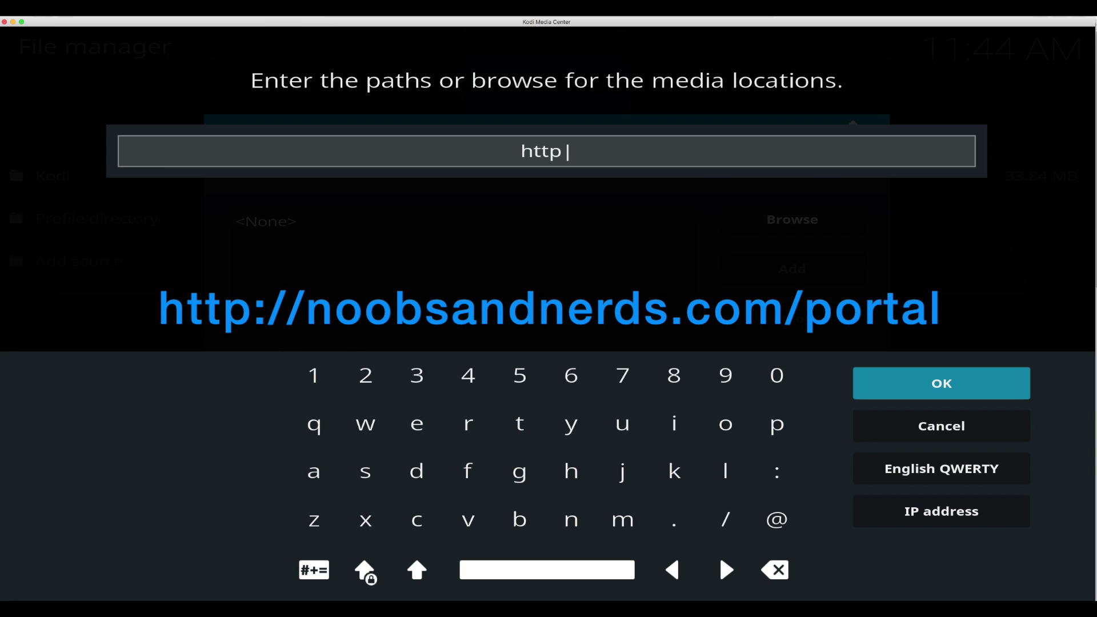
pyautogui.write('://noob')
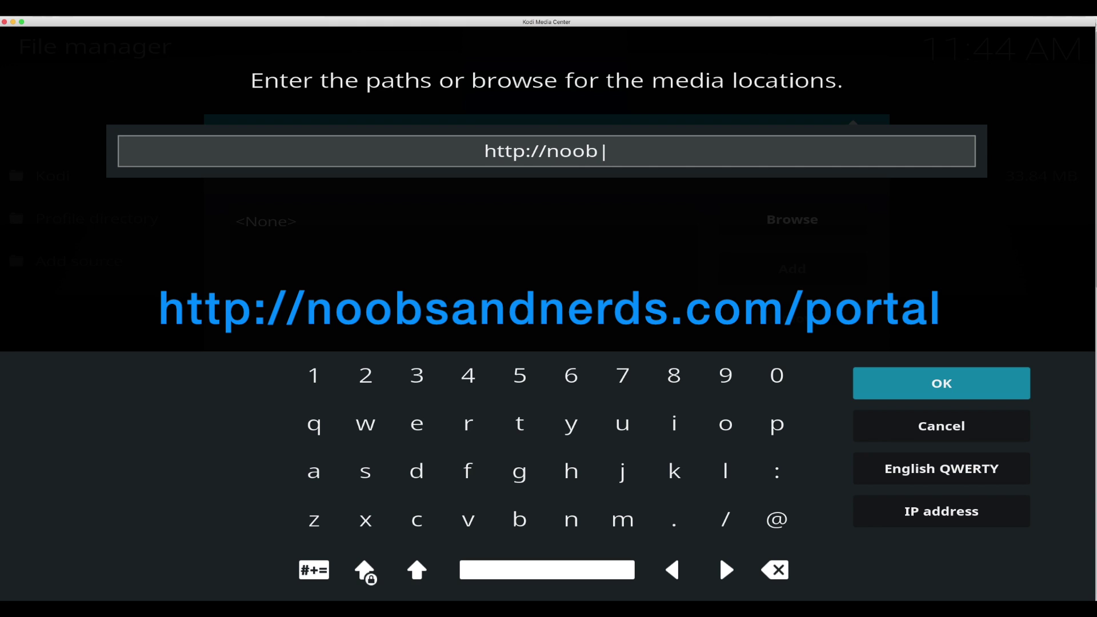
pyautogui.write('sand')
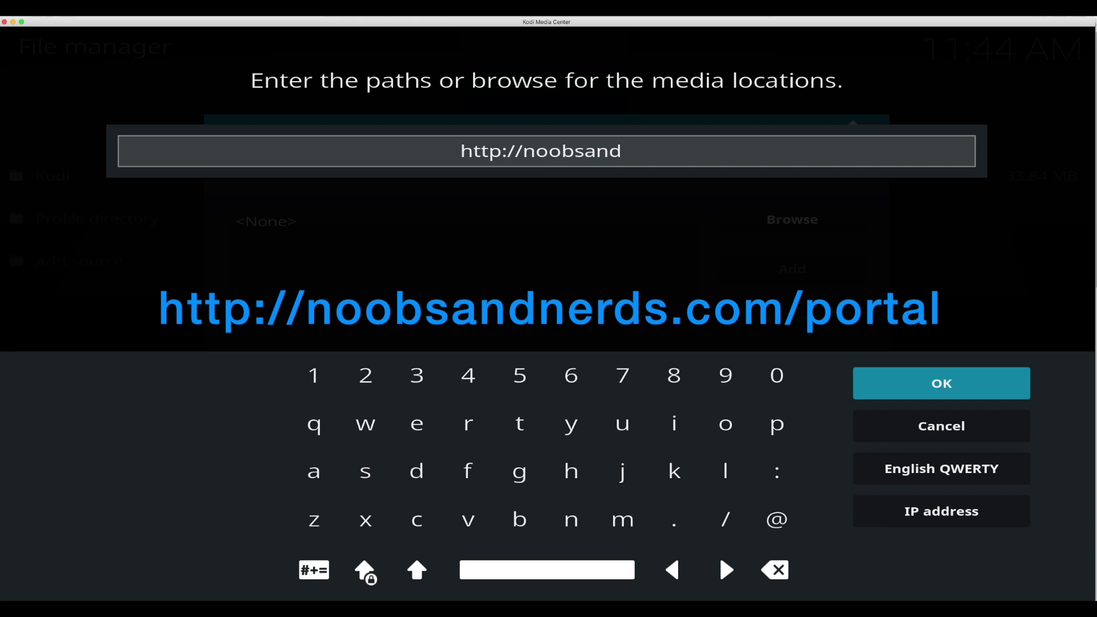
pyautogui.write('nerds')
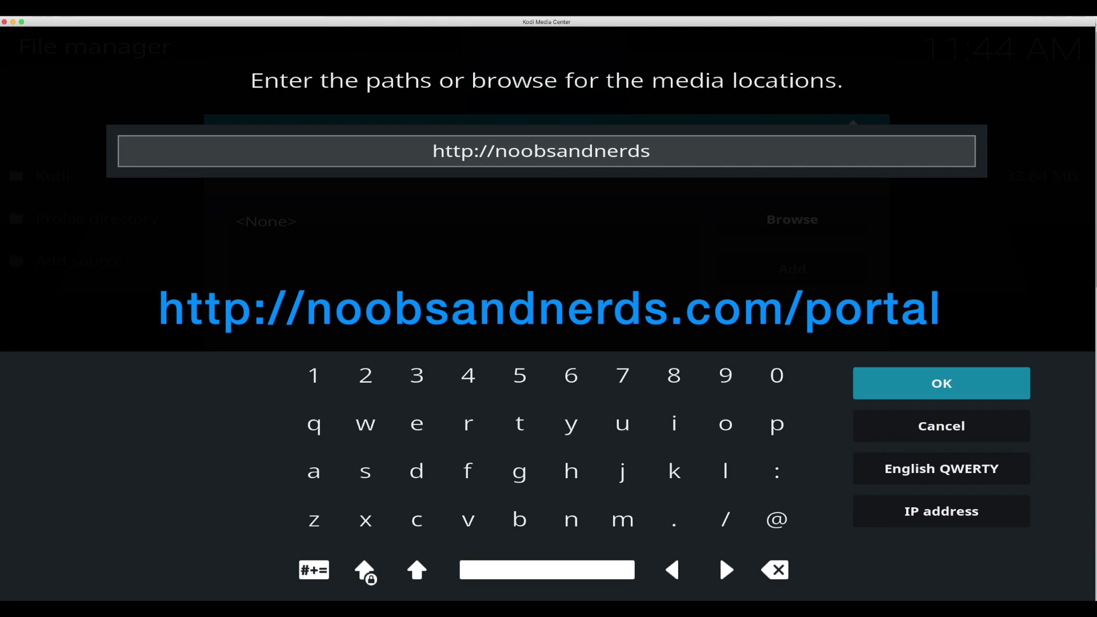
pyautogui.write('.c')
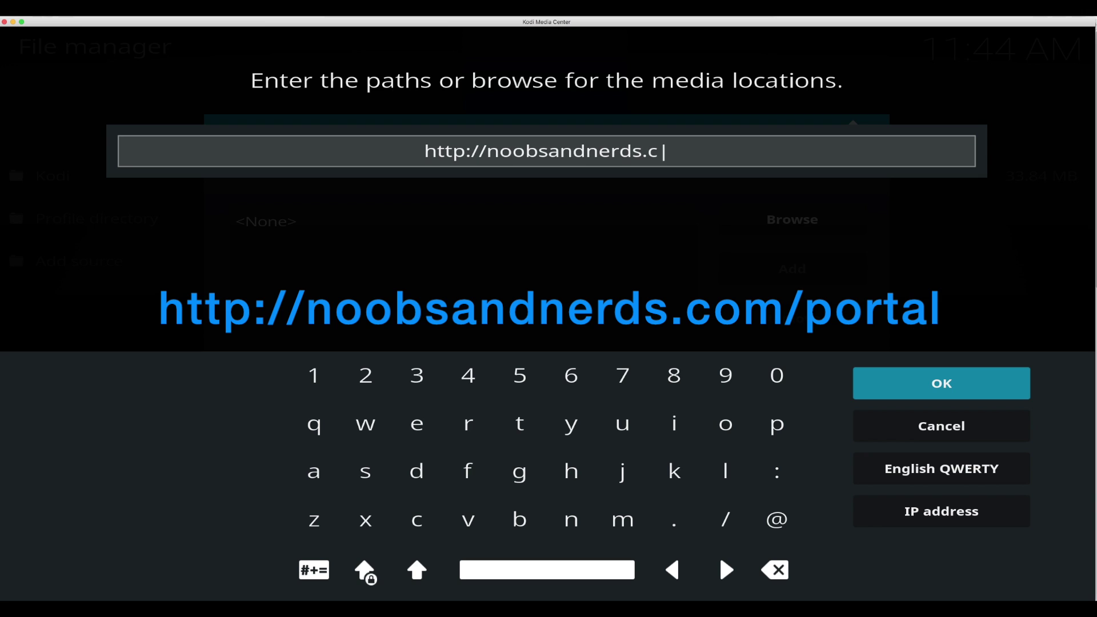
pyautogui.write('om/p')
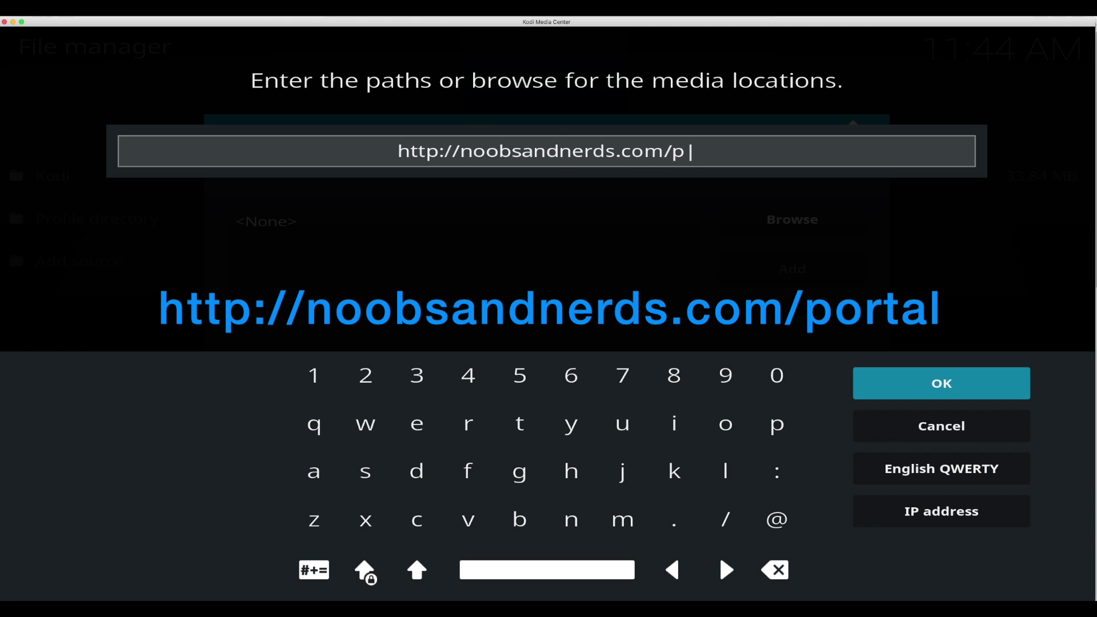
pyautogui.write('ortal')
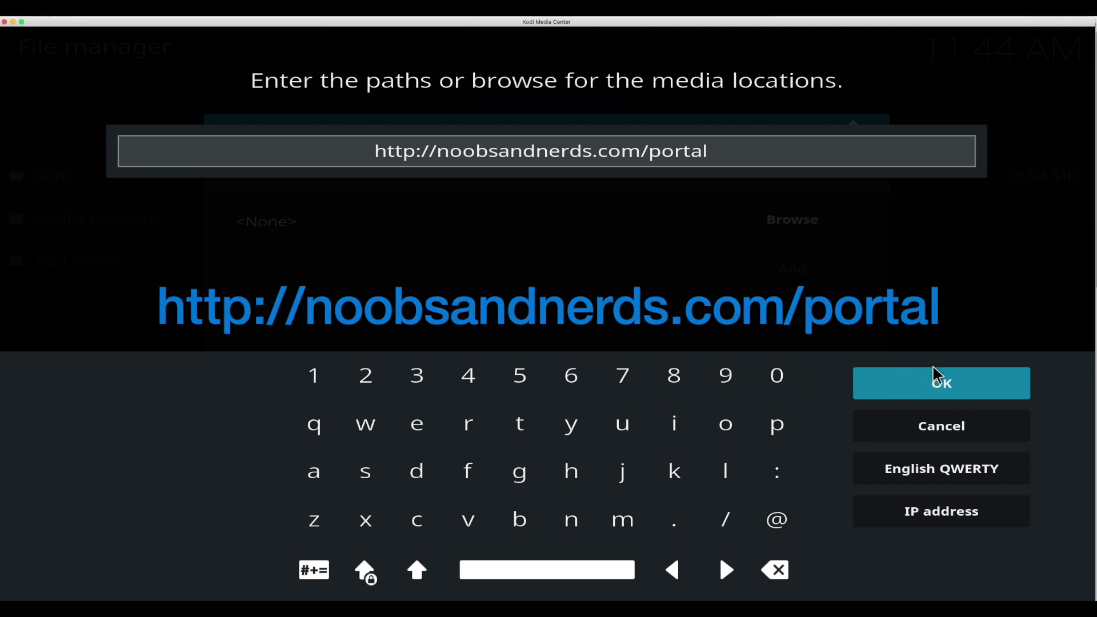
pyautogui.click(952, 384)
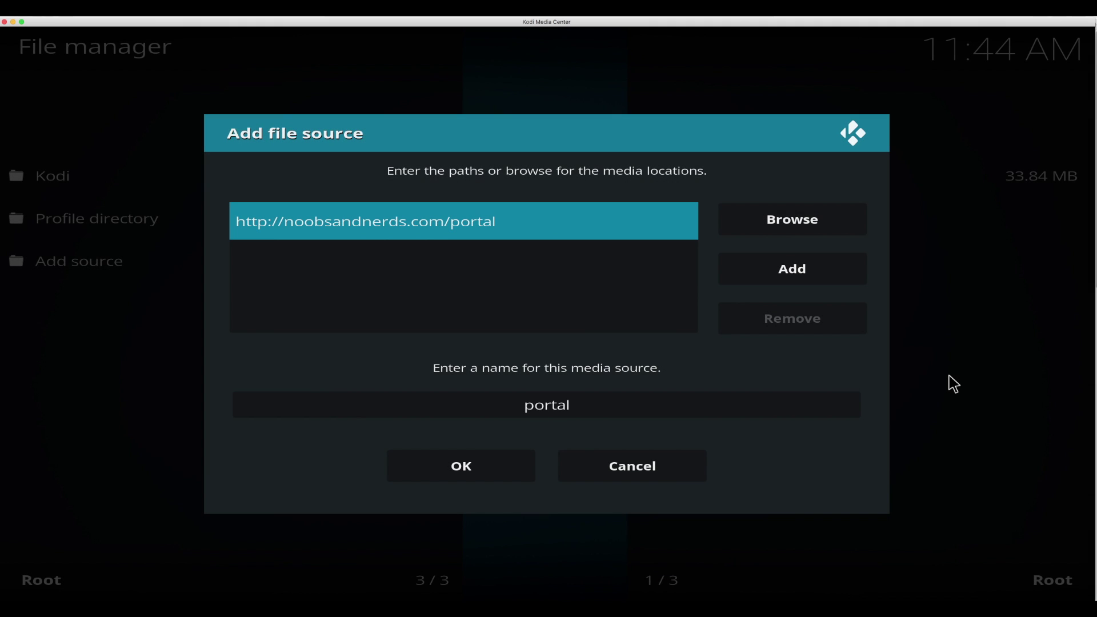
# Step: Name the source .nanportal, save it, and leave the file manager
pyautogui.click(591, 412)
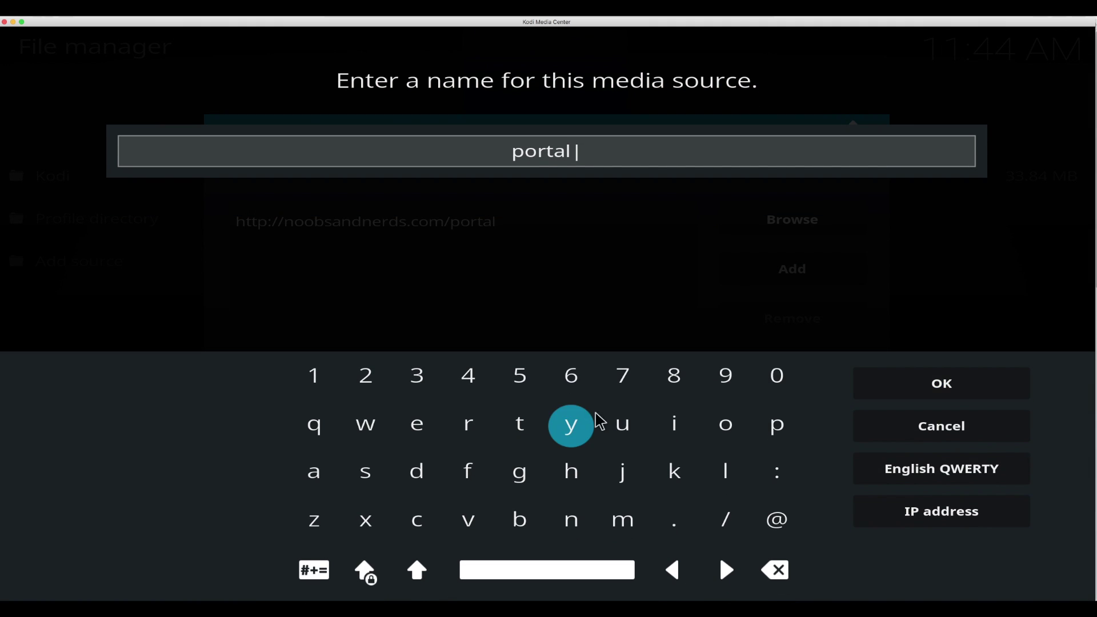
pyautogui.click(680, 566)
pyautogui.click(679, 559)
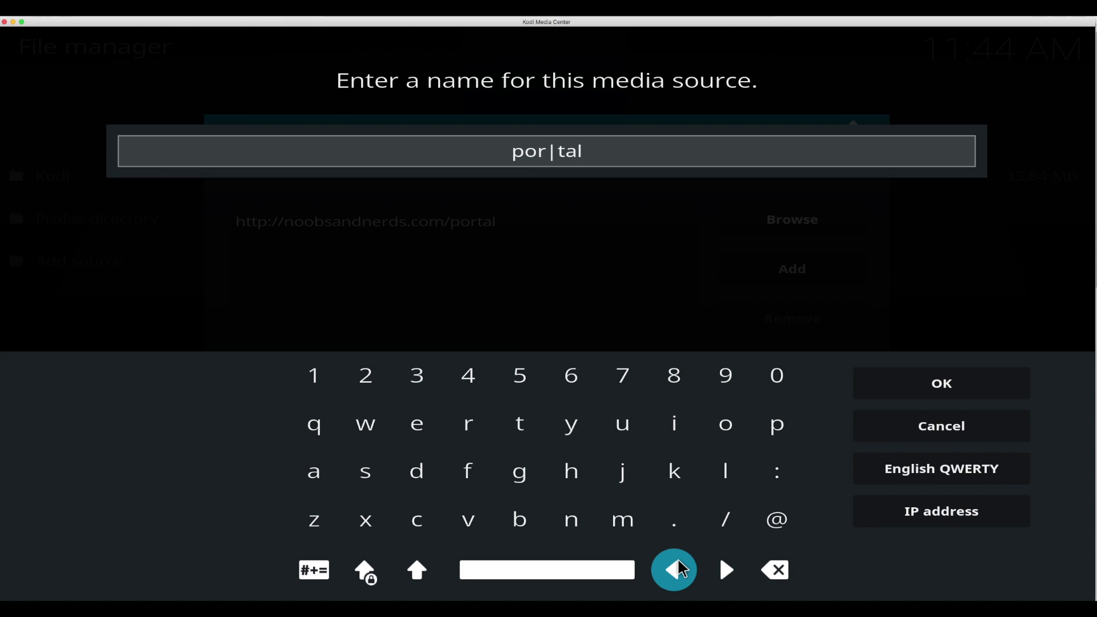
pyautogui.click(680, 568)
pyautogui.click(674, 529)
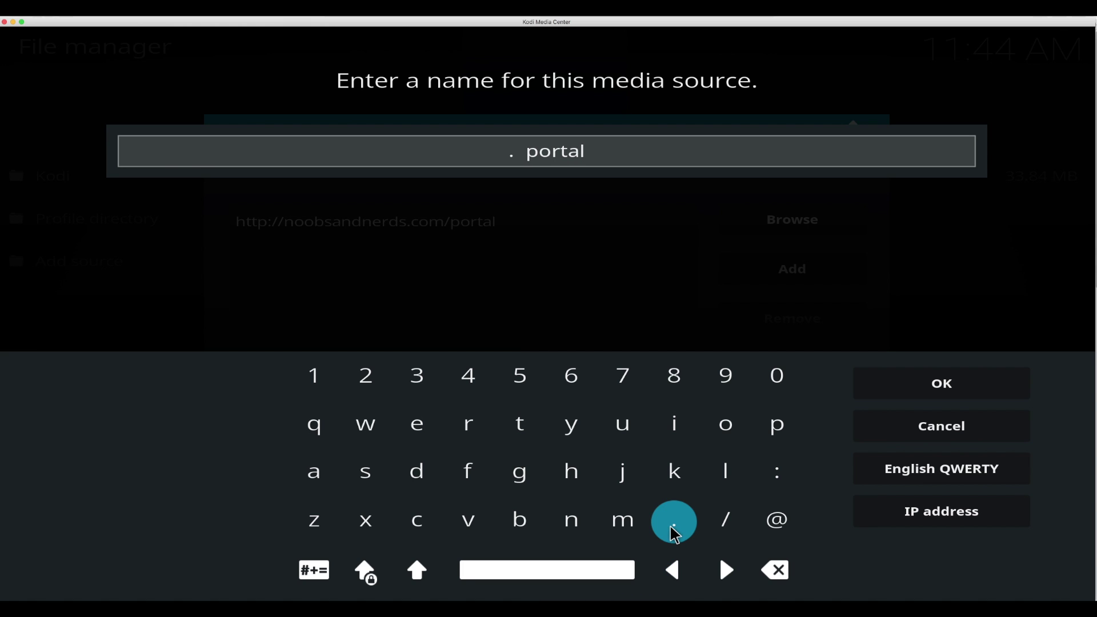
pyautogui.click(580, 524)
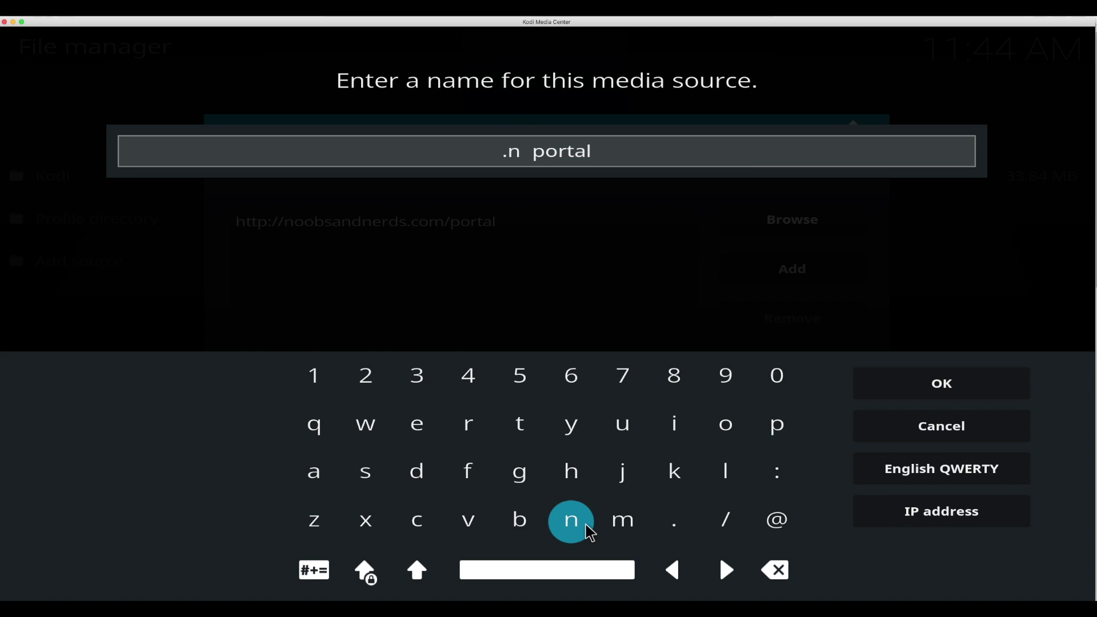
pyautogui.click(327, 467)
pyautogui.click(569, 520)
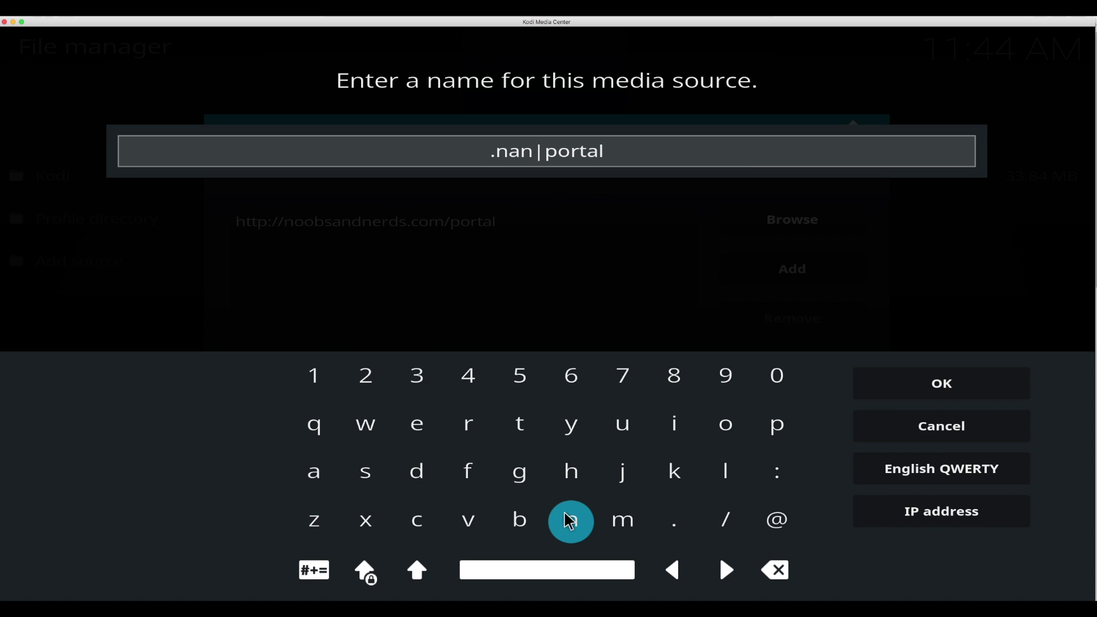
pyautogui.click(921, 393)
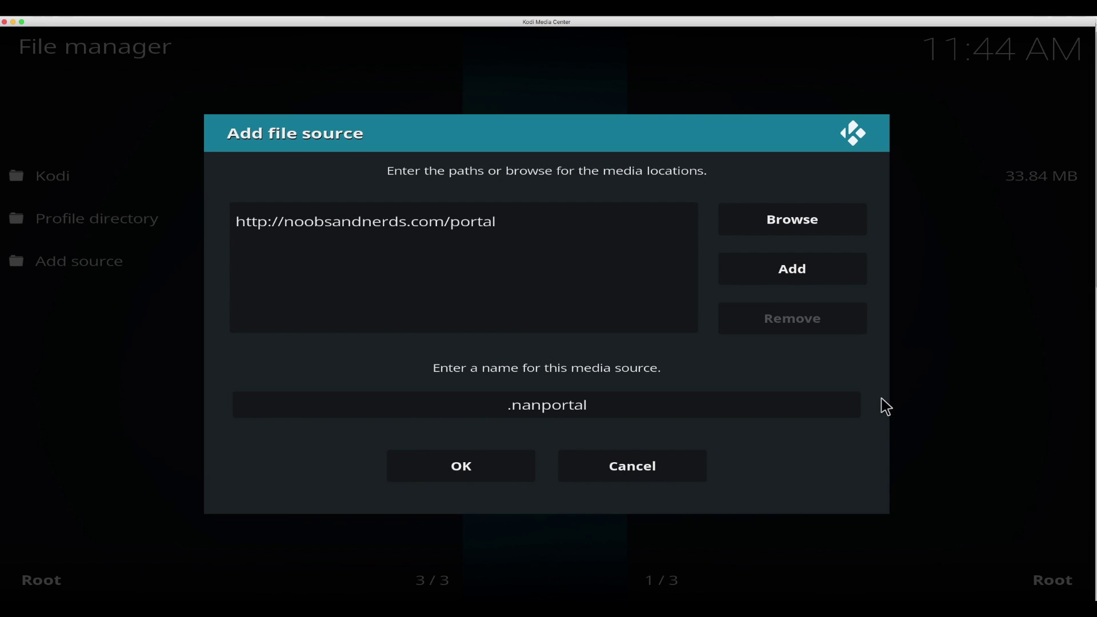
pyautogui.click(479, 460)
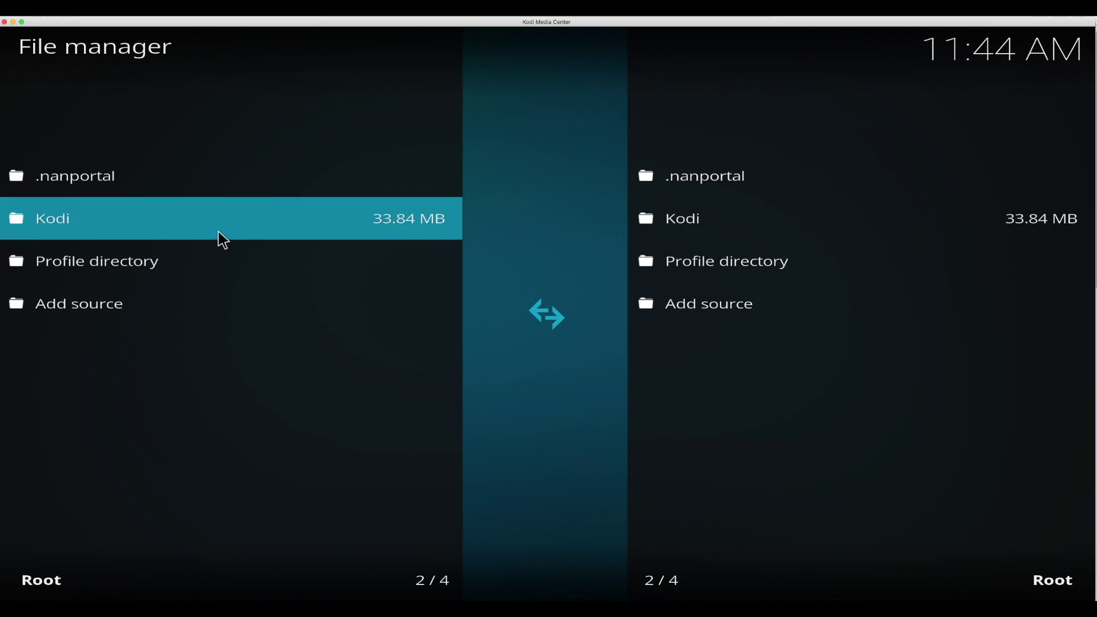
pyautogui.press('Escape')
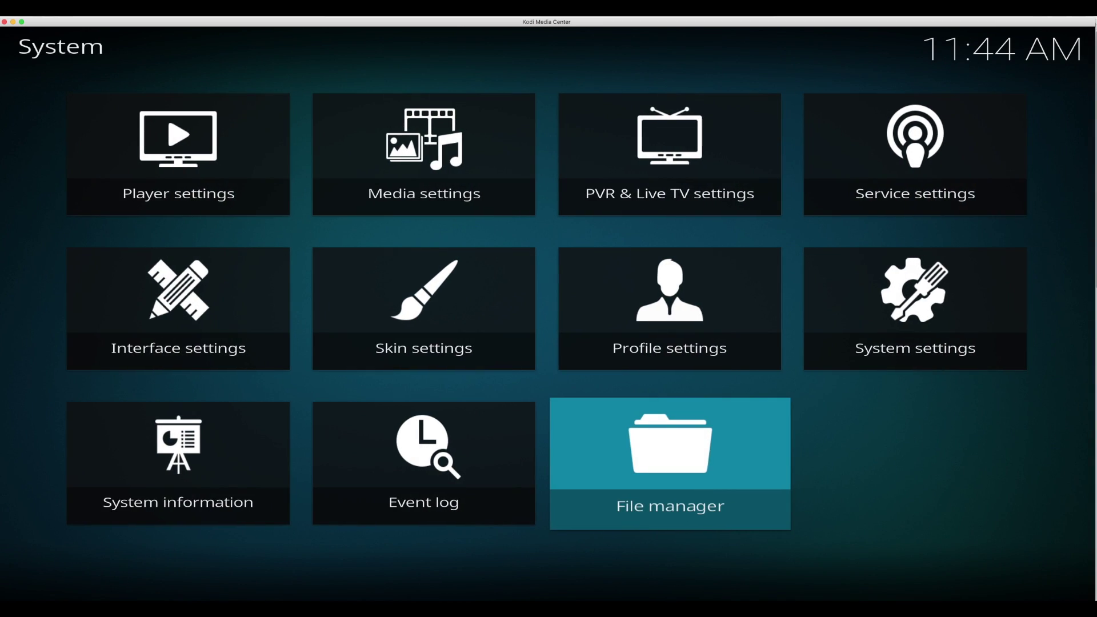
# Step: Install repository.noobsandnerds-2.3.2.zip from the .nanportal source via Install from zip file
pyautogui.press('Escape')
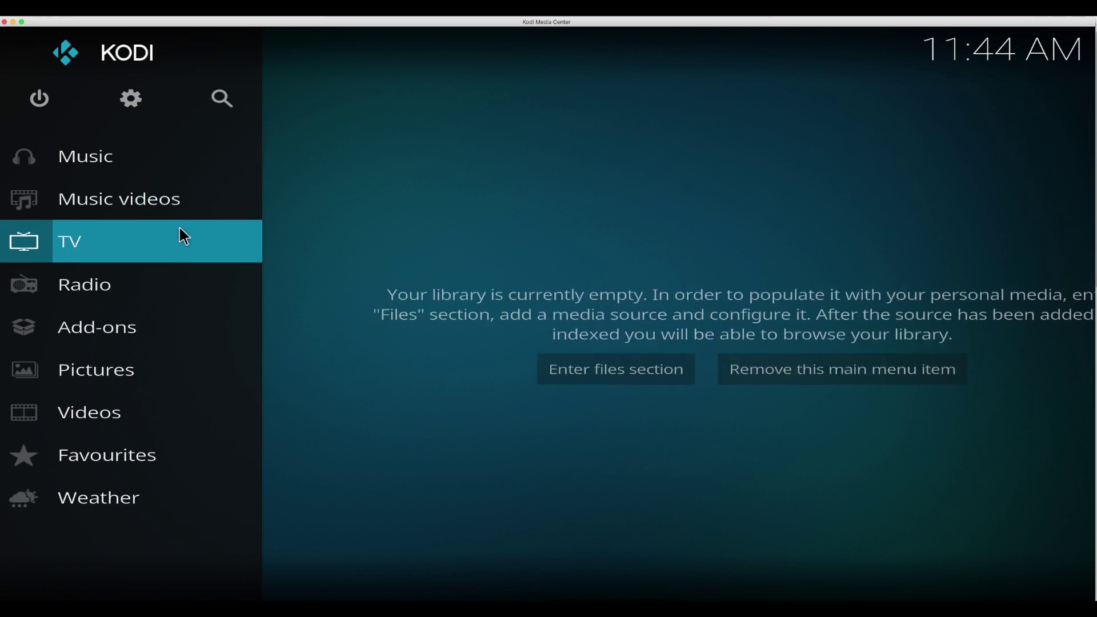
pyautogui.click(164, 317)
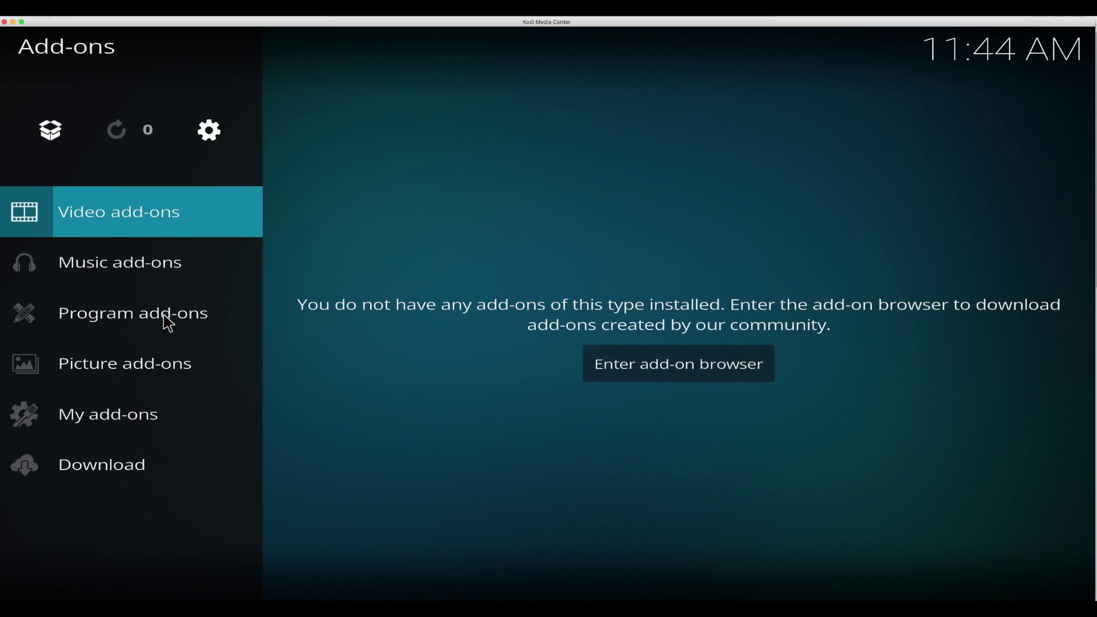
pyautogui.click(57, 135)
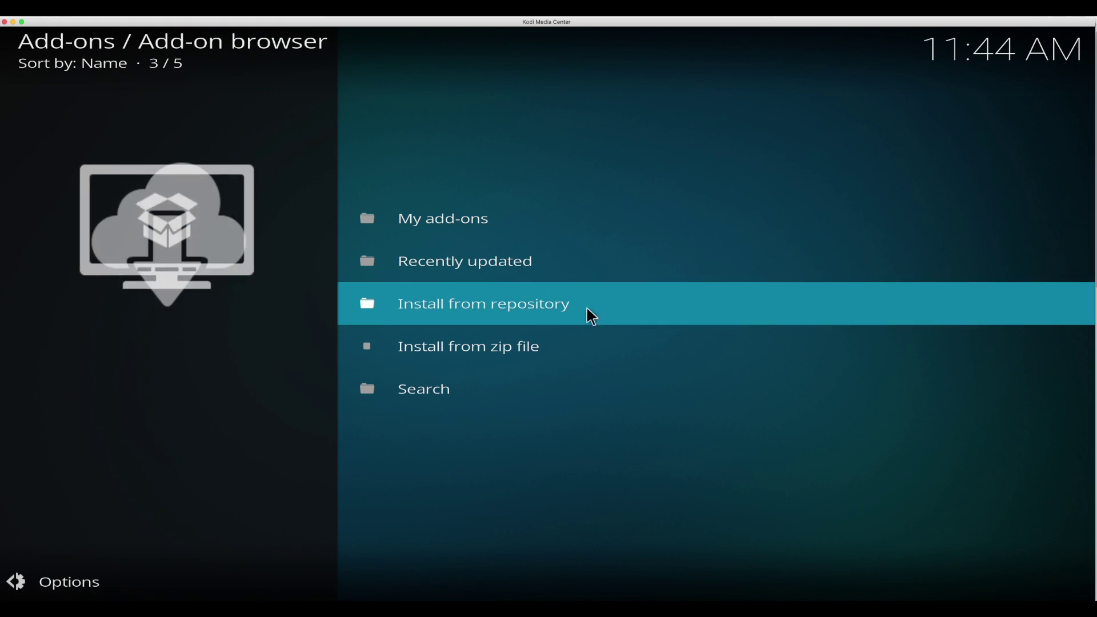
pyautogui.click(530, 357)
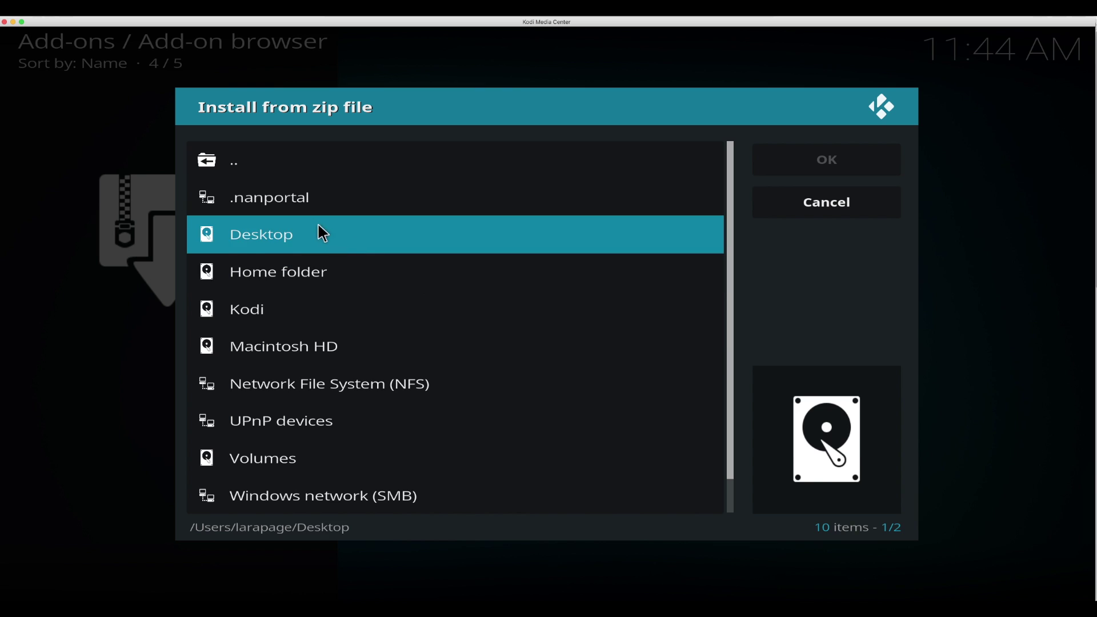
pyautogui.click(296, 216)
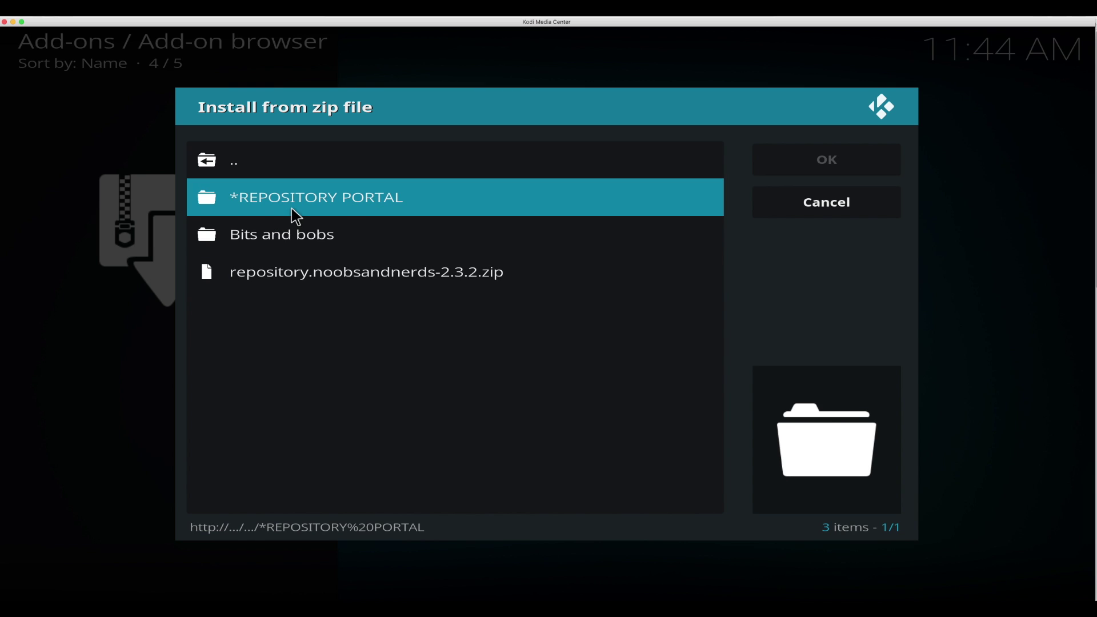
pyautogui.click(429, 285)
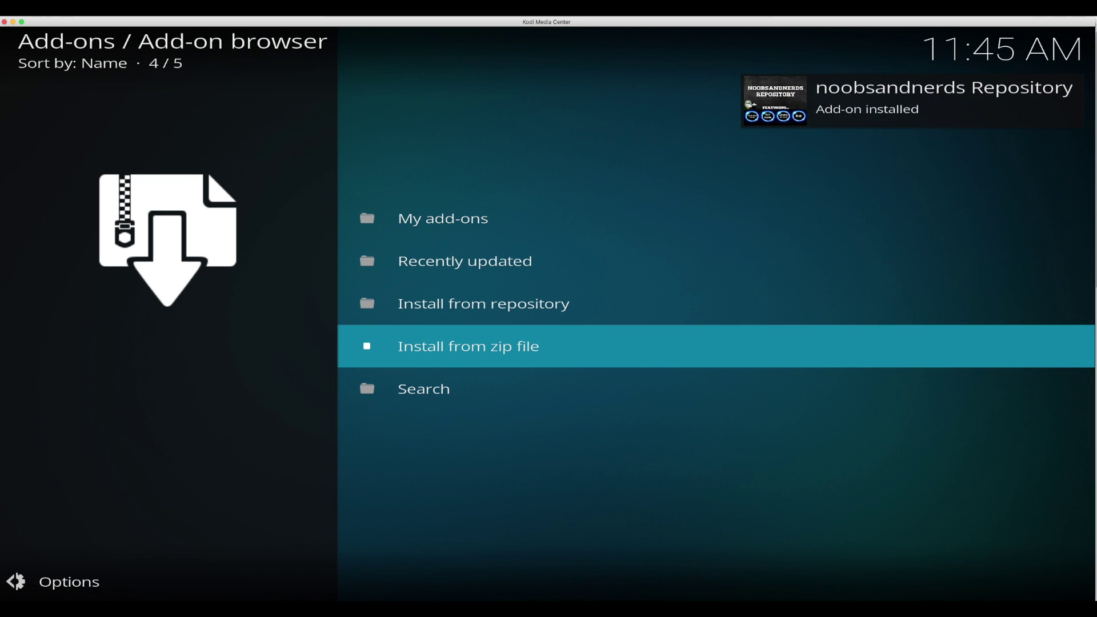
pyautogui.click(571, 312)
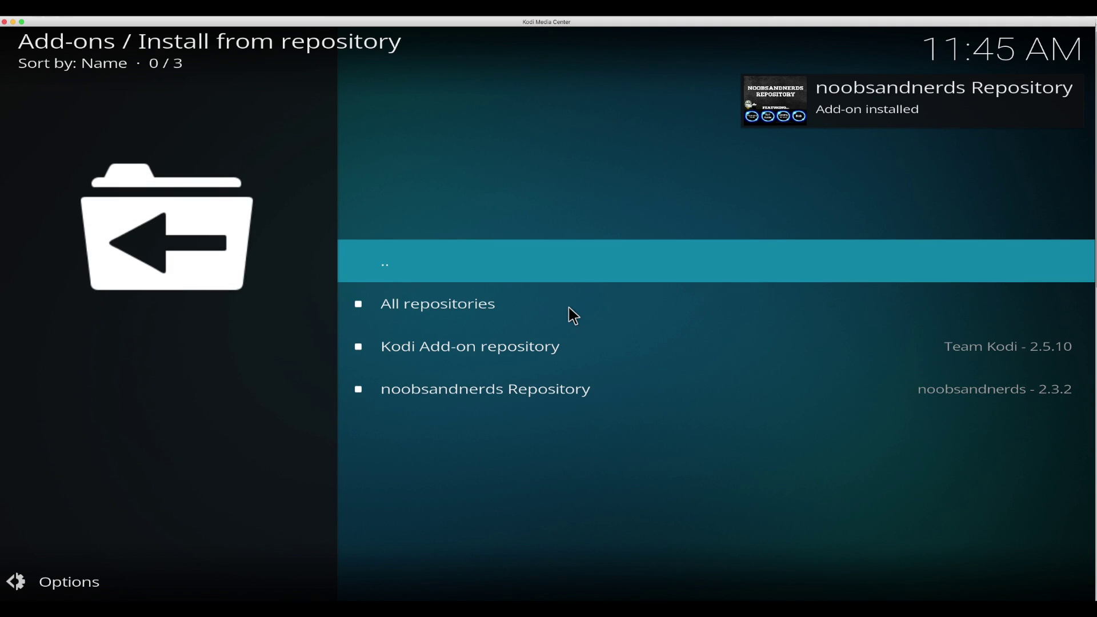
# Step: Install BoB Unleashed from the noobsandnerds Repository's Video add-ons
pyautogui.click(562, 381)
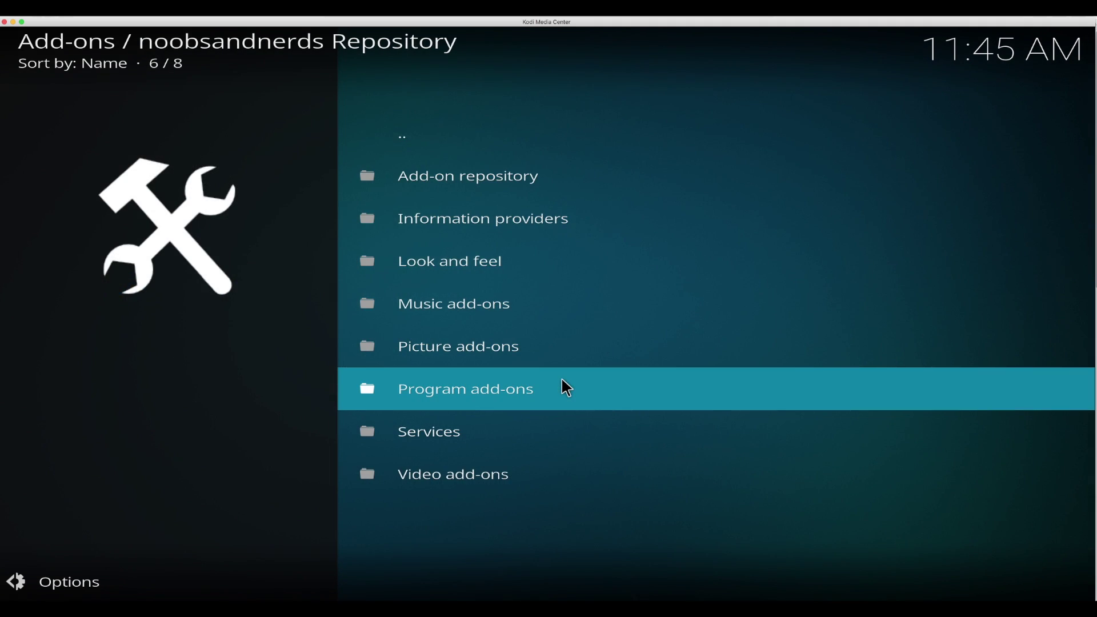
pyautogui.click(493, 478)
pyautogui.scroll(-7, 497, 479)
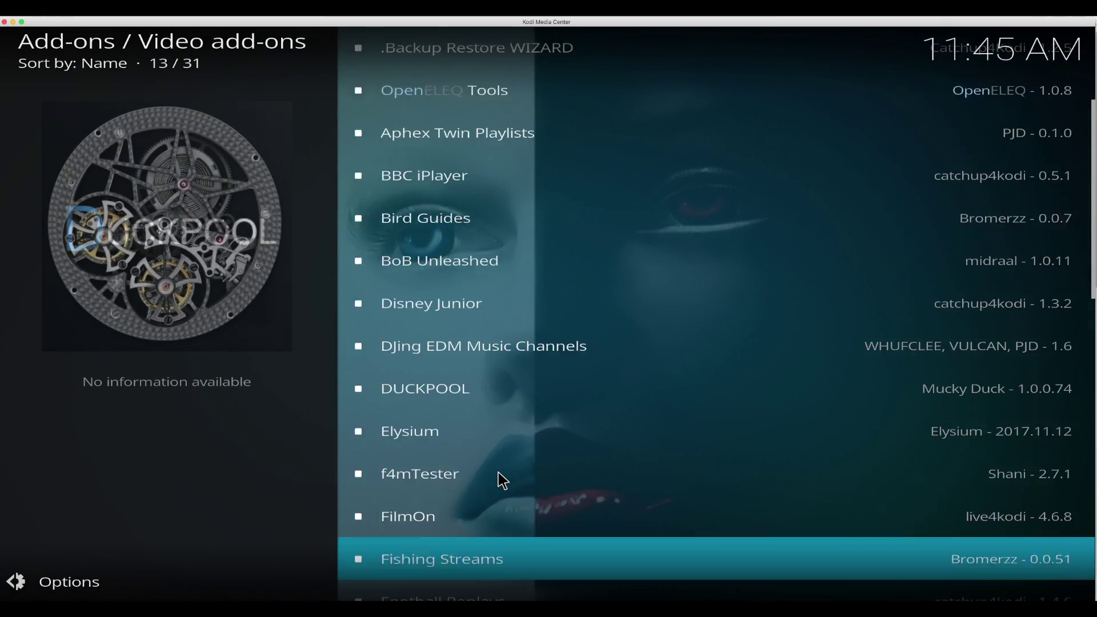
pyautogui.scroll(-15, 502, 479)
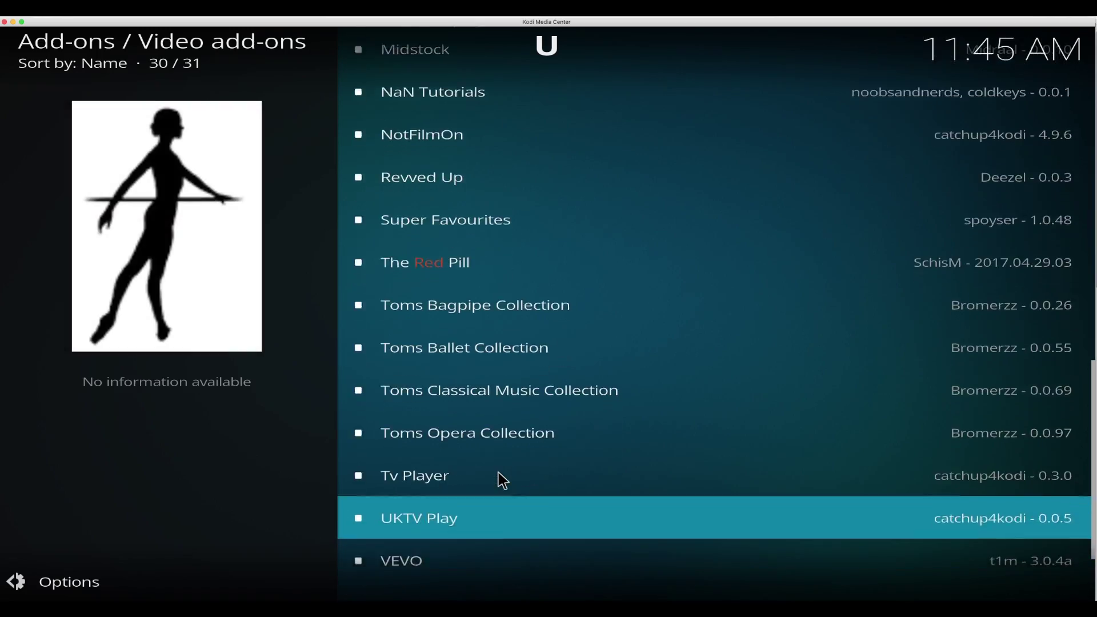
pyautogui.scroll(20, 502, 480)
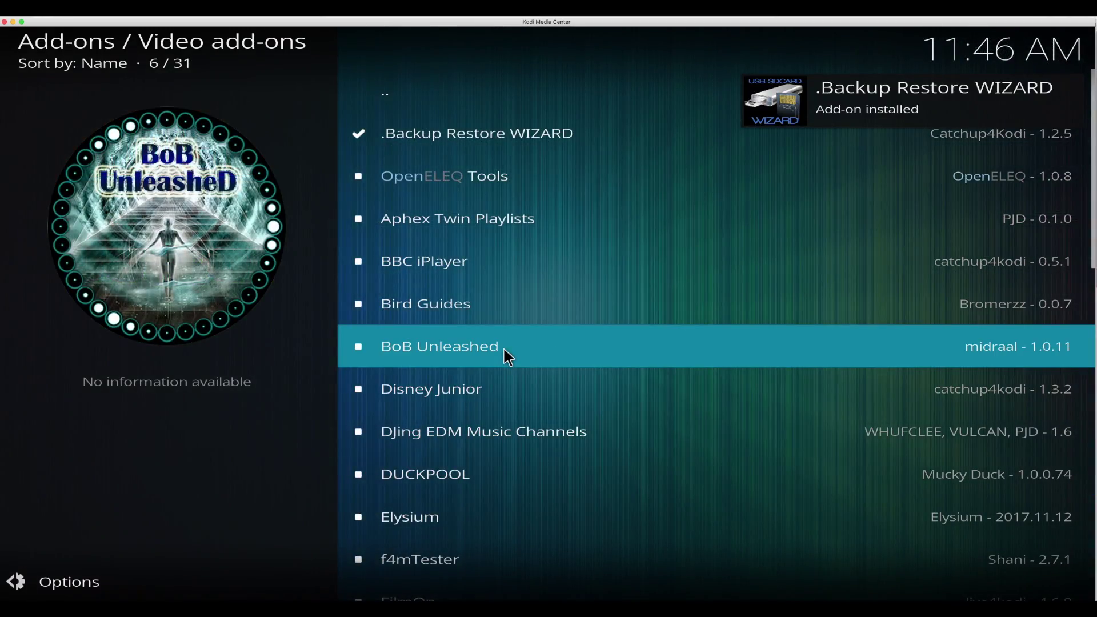
pyautogui.click(508, 357)
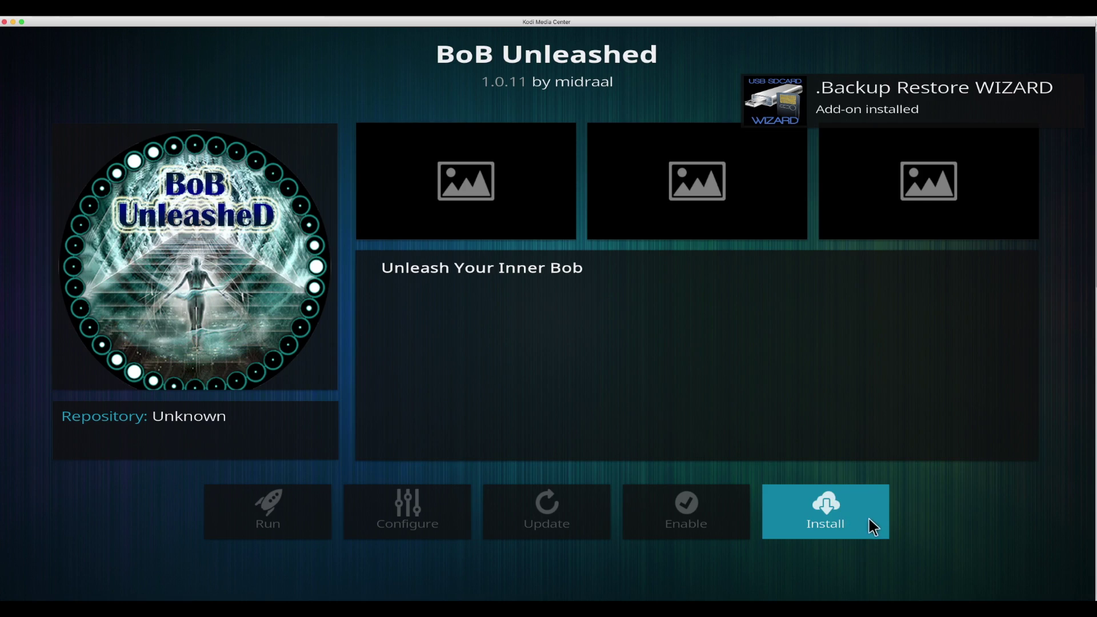
pyautogui.click(864, 513)
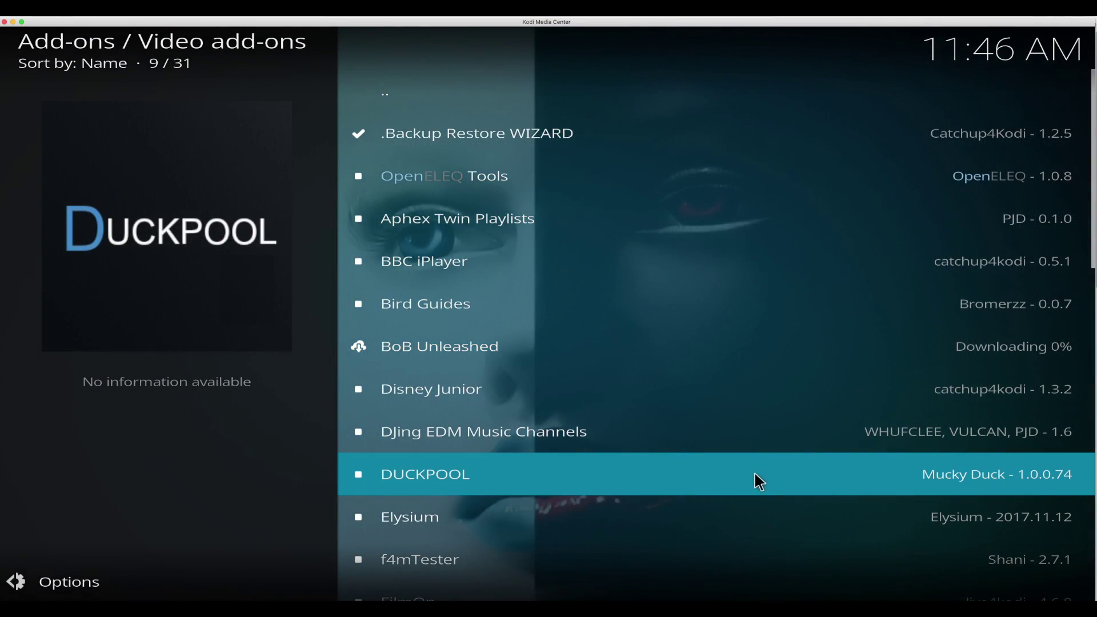
# Step: Install the Elysium and f4mTester video add-ons
pyautogui.scroll(-4, 754, 472)
pyautogui.click(514, 350)
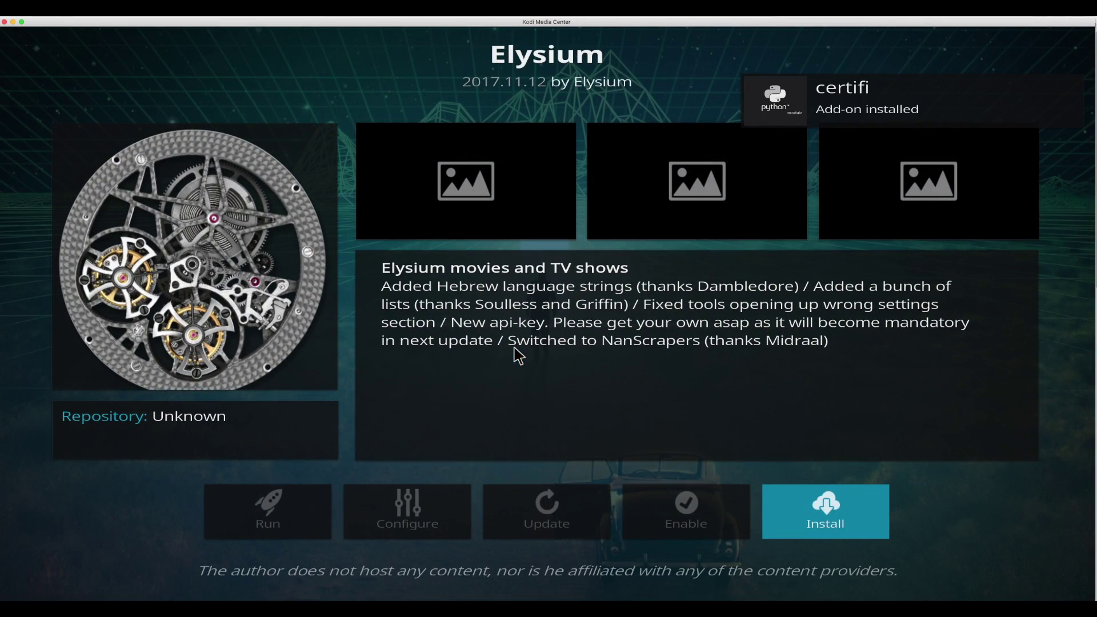
pyautogui.click(847, 505)
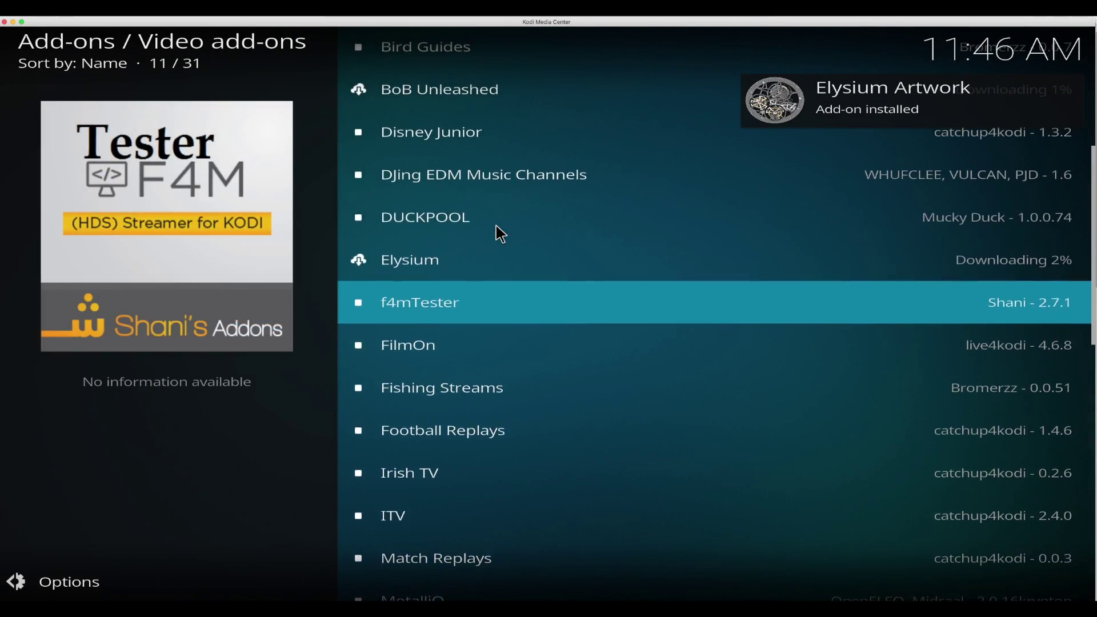
pyautogui.click(510, 298)
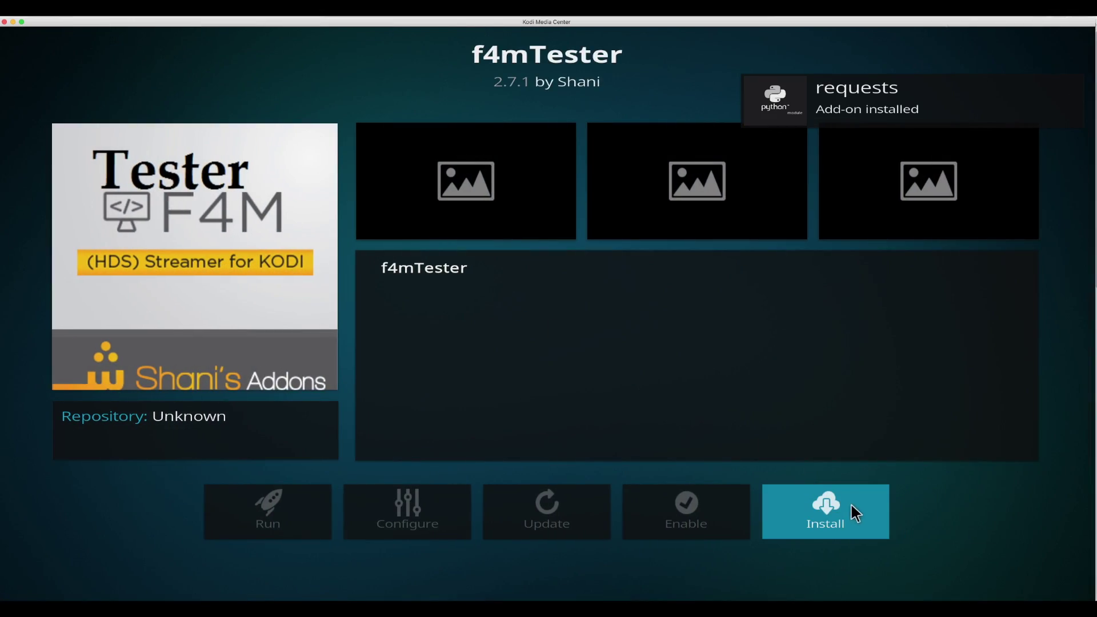
pyautogui.click(848, 501)
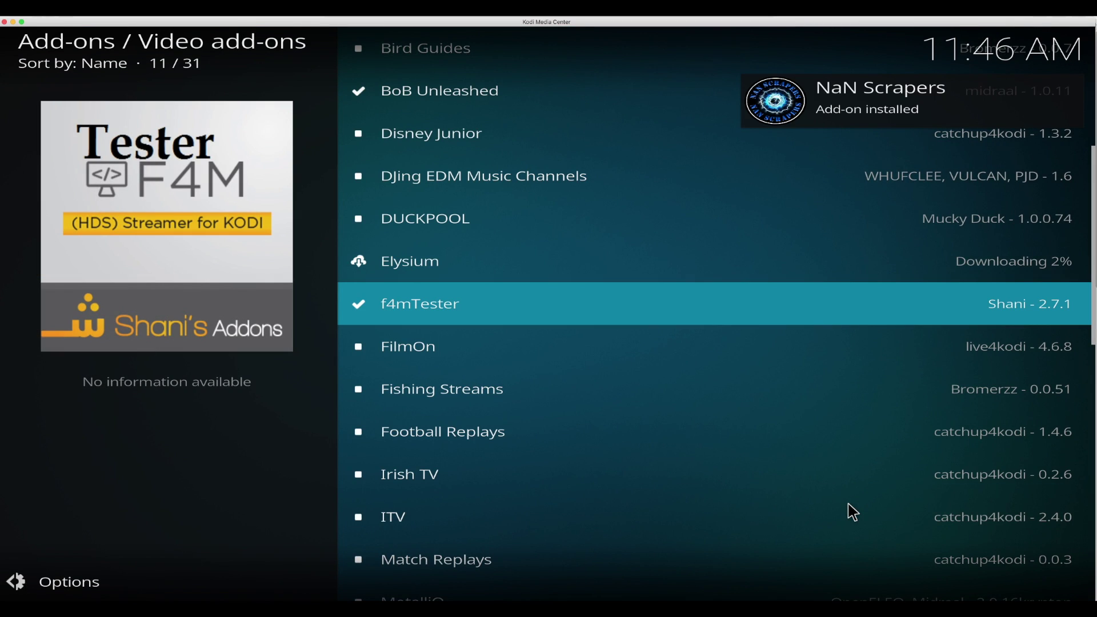
# Step: Install MetalliQ version 2.0.16krypton, then launch Elysium
pyautogui.scroll(-12, 709, 462)
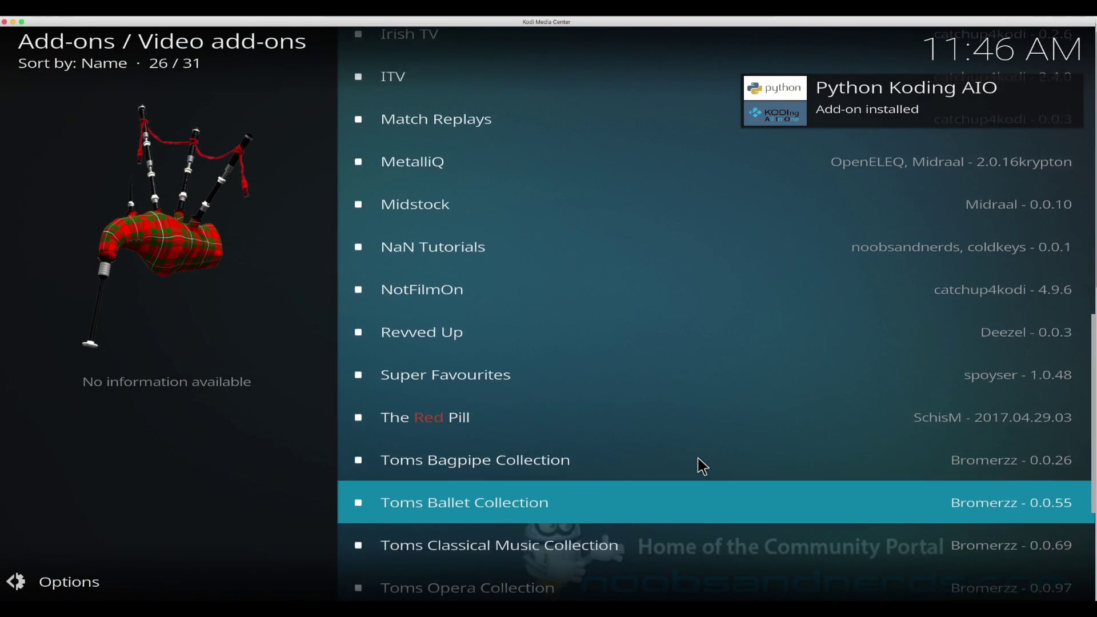
pyautogui.scroll(-4, 699, 460)
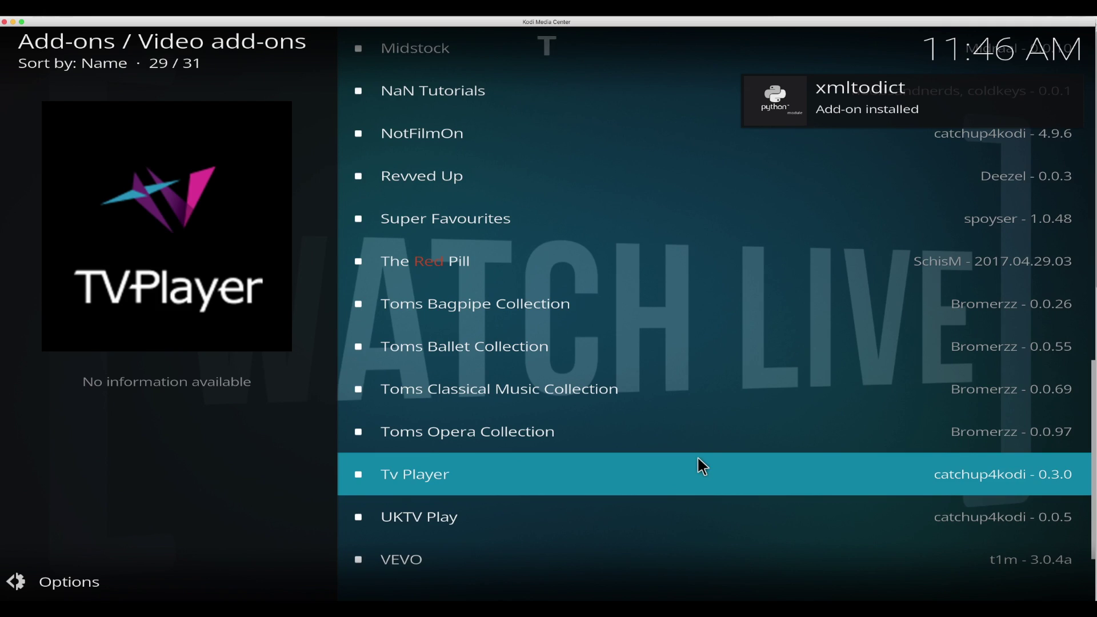
pyautogui.scroll(7, 698, 459)
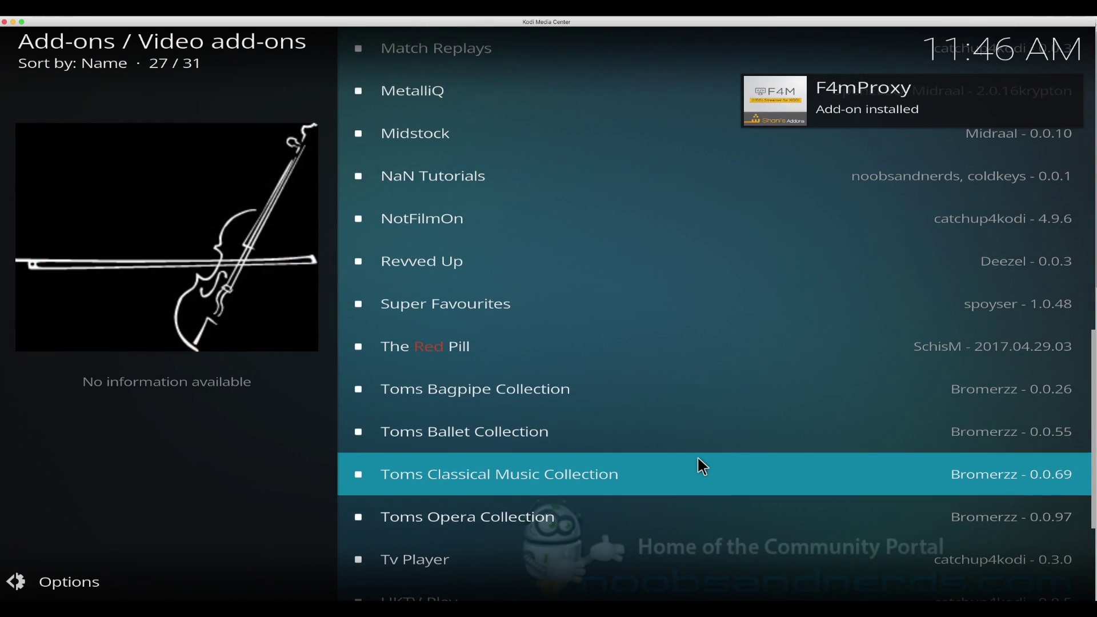
pyautogui.scroll(1, 692, 453)
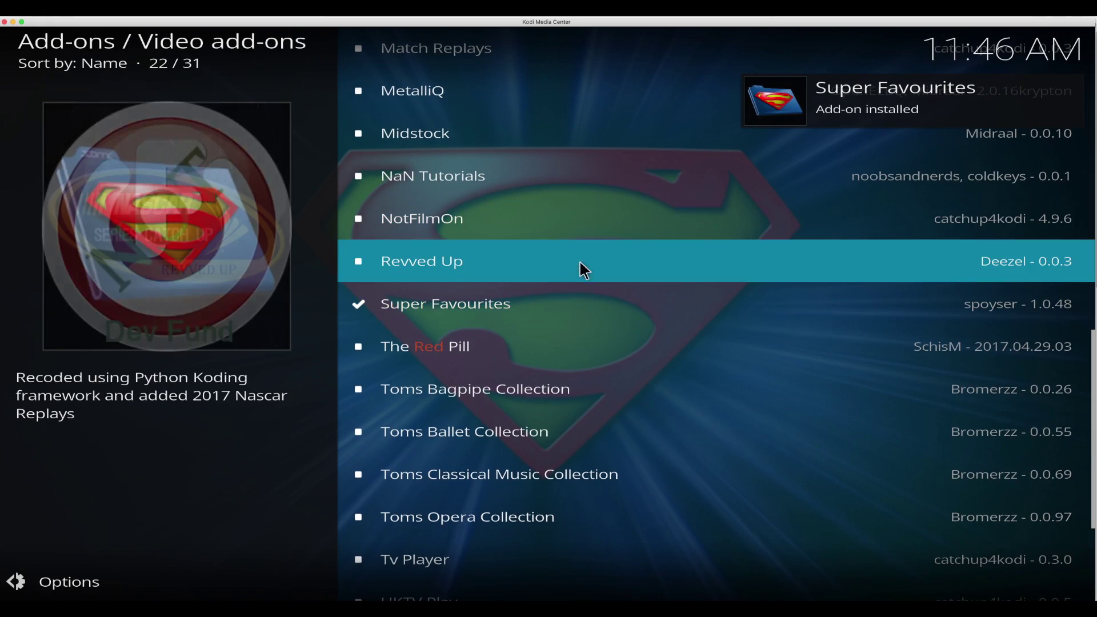
pyautogui.scroll(2, 600, 277)
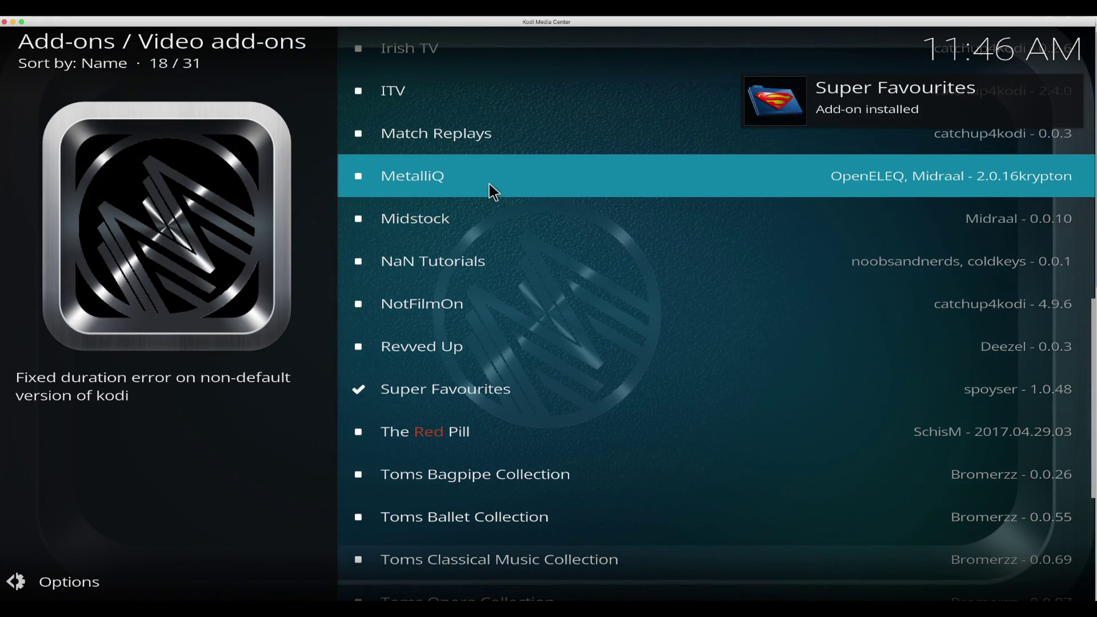
pyautogui.click(489, 184)
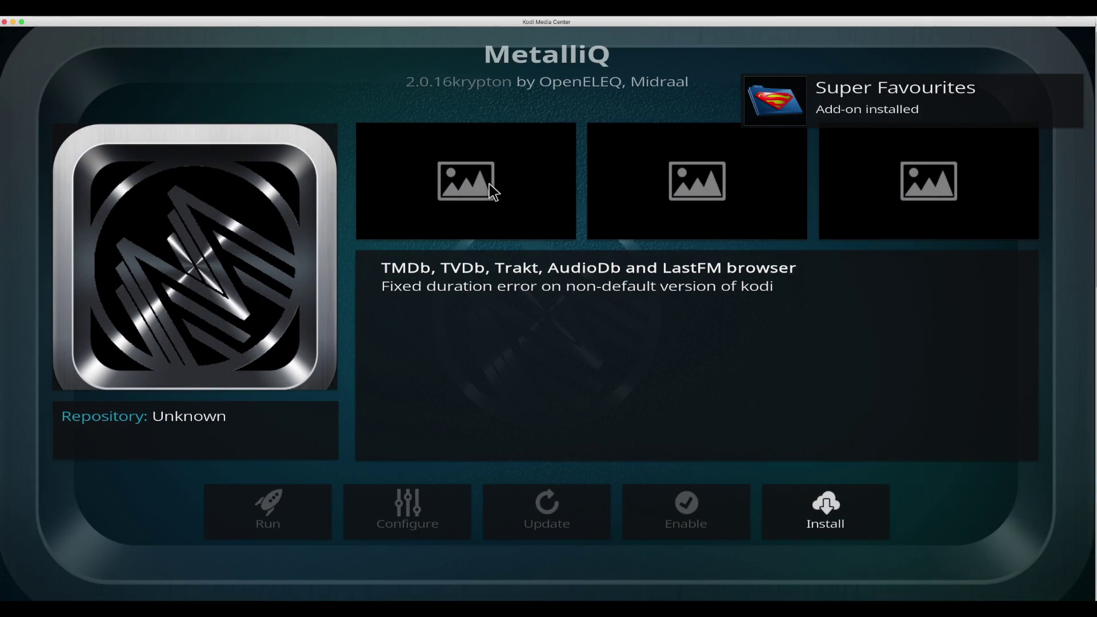
pyautogui.click(850, 524)
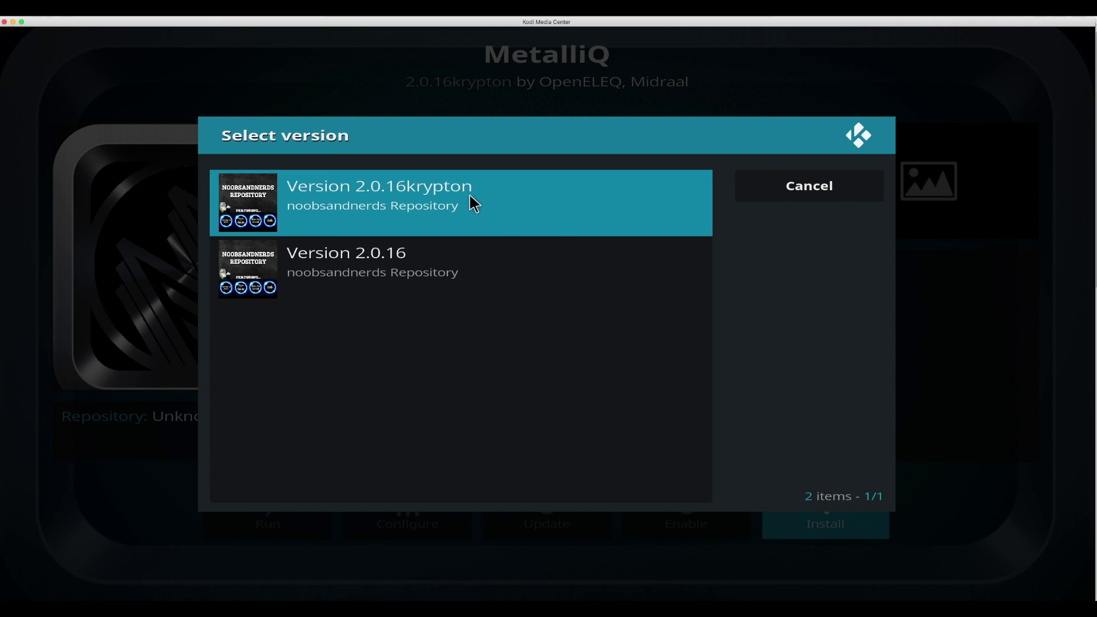
pyautogui.click(470, 195)
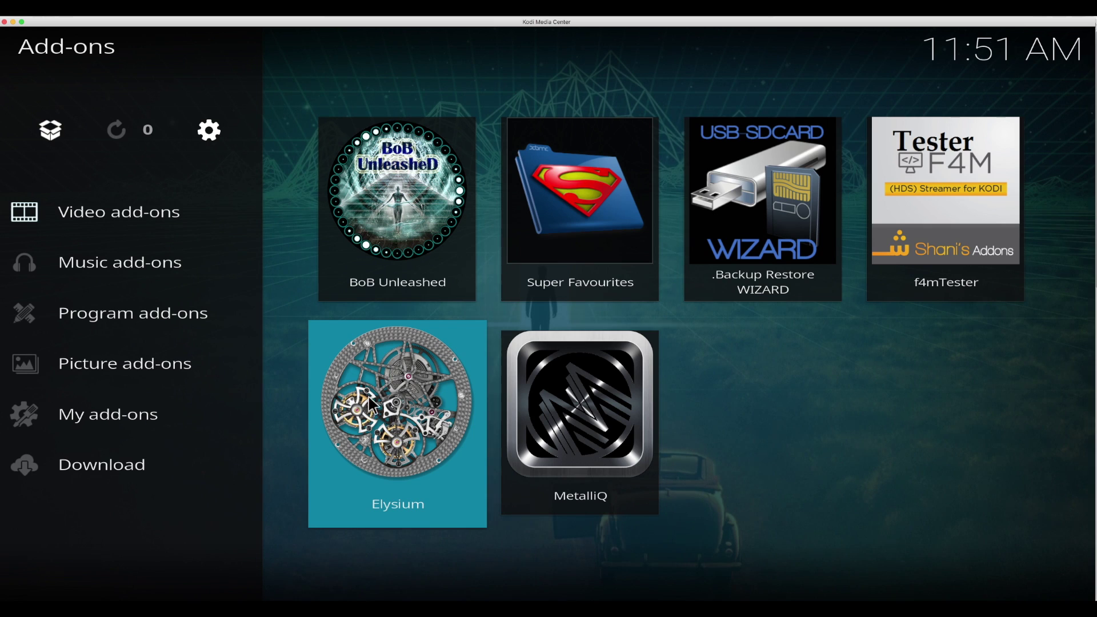
pyautogui.click(387, 426)
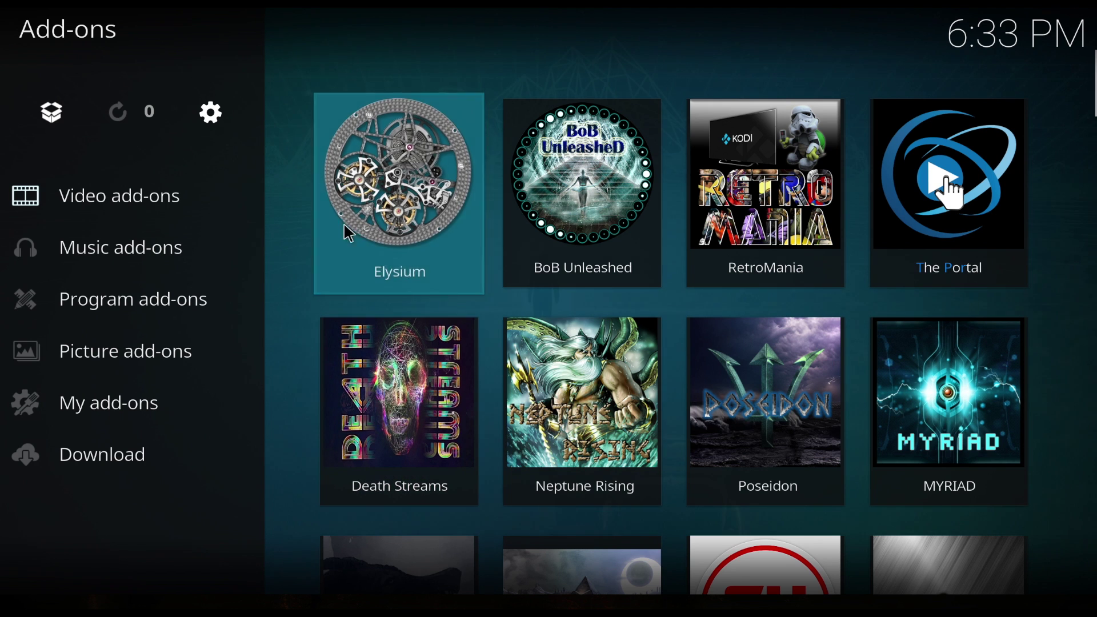
# Step: Launch Elysium and open its Movies > Populars list
pyautogui.click(398, 218)
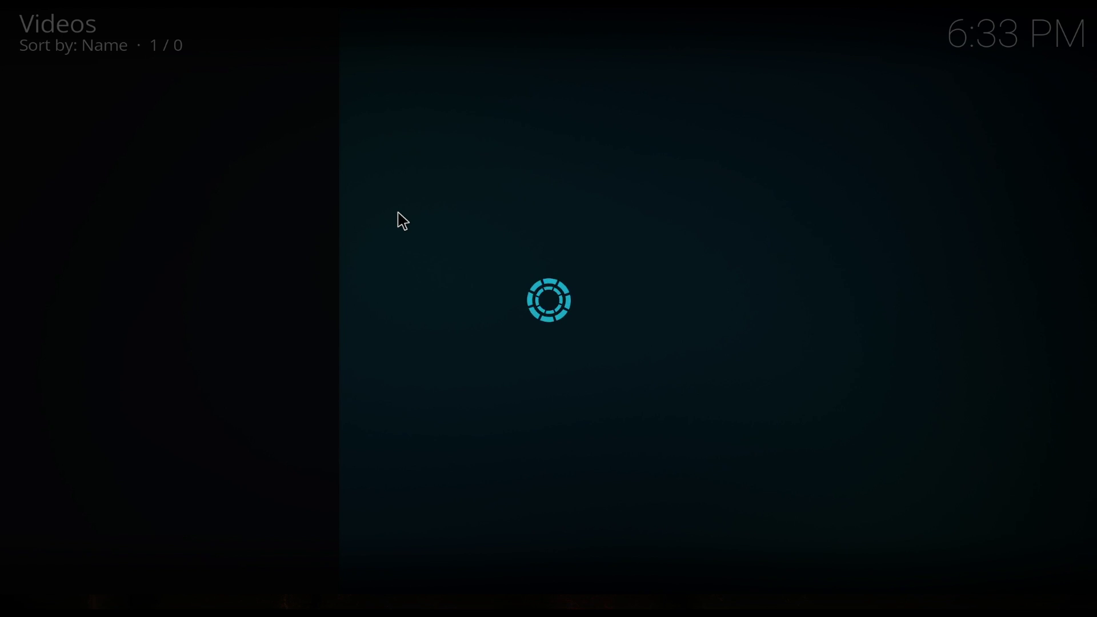
pyautogui.scroll(6, 407, 220)
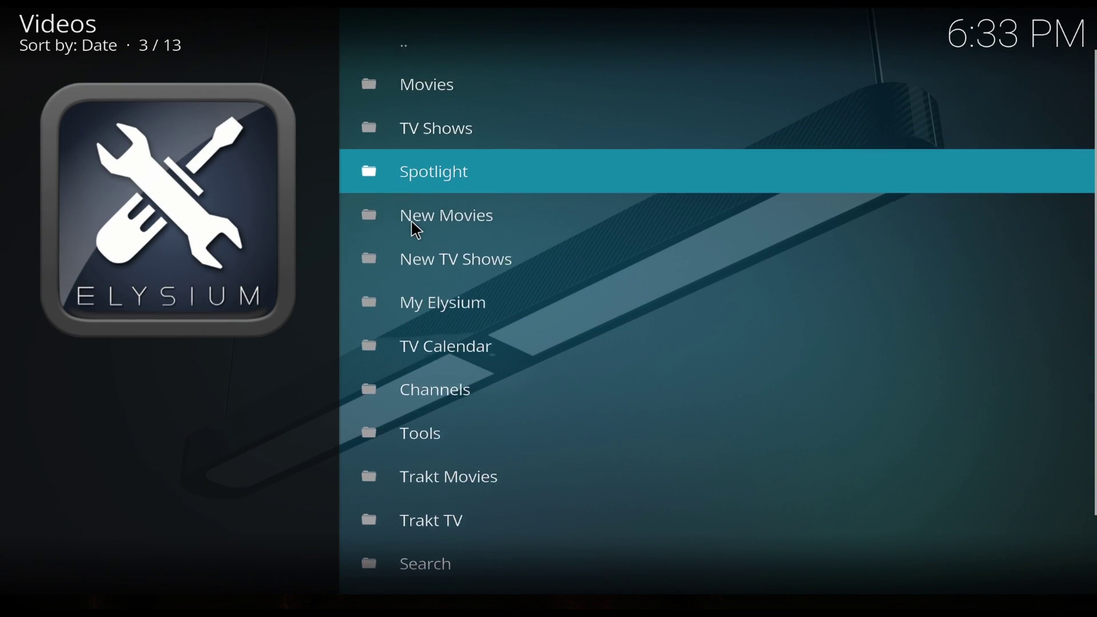
pyautogui.click(509, 123)
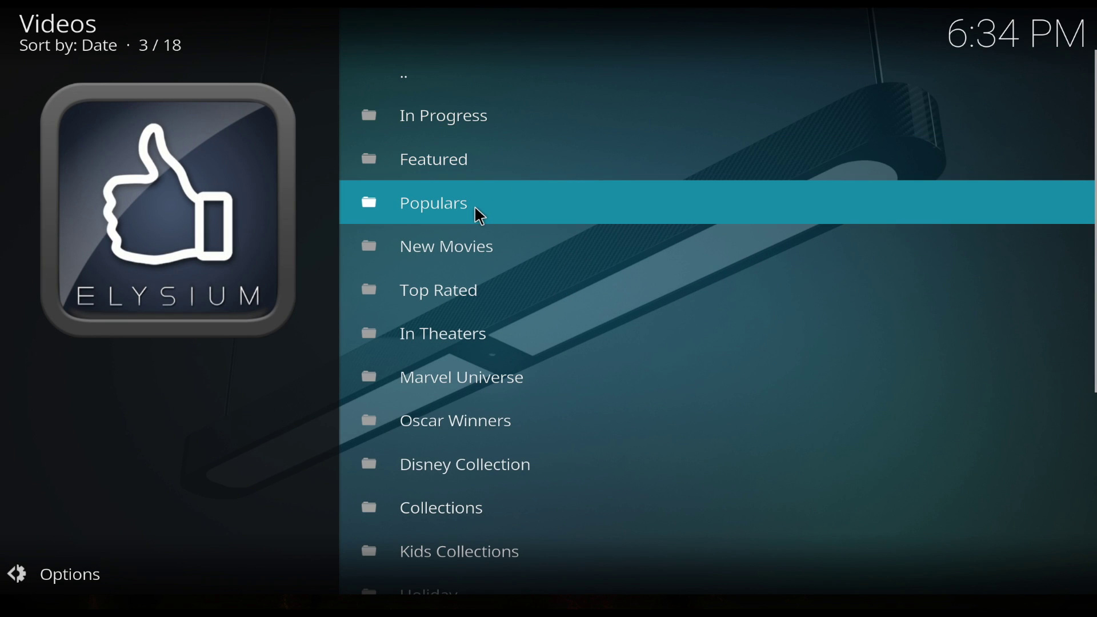
pyautogui.click(480, 216)
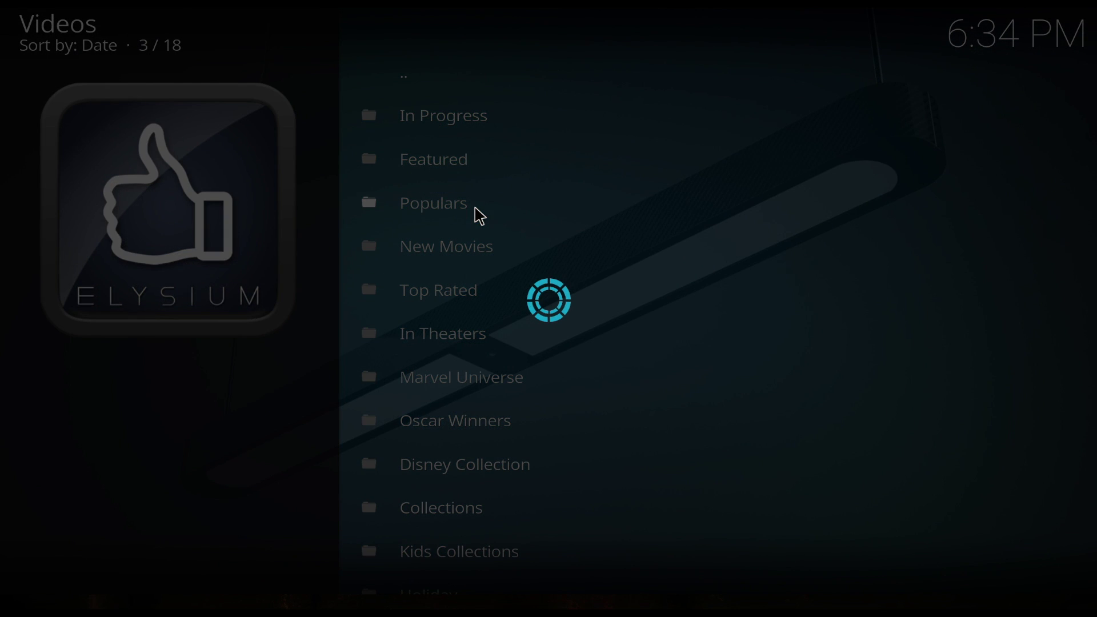
# Step: Scroll down to Spider-Man: Homecoming and start it playing
pyautogui.scroll(-11, 480, 216)
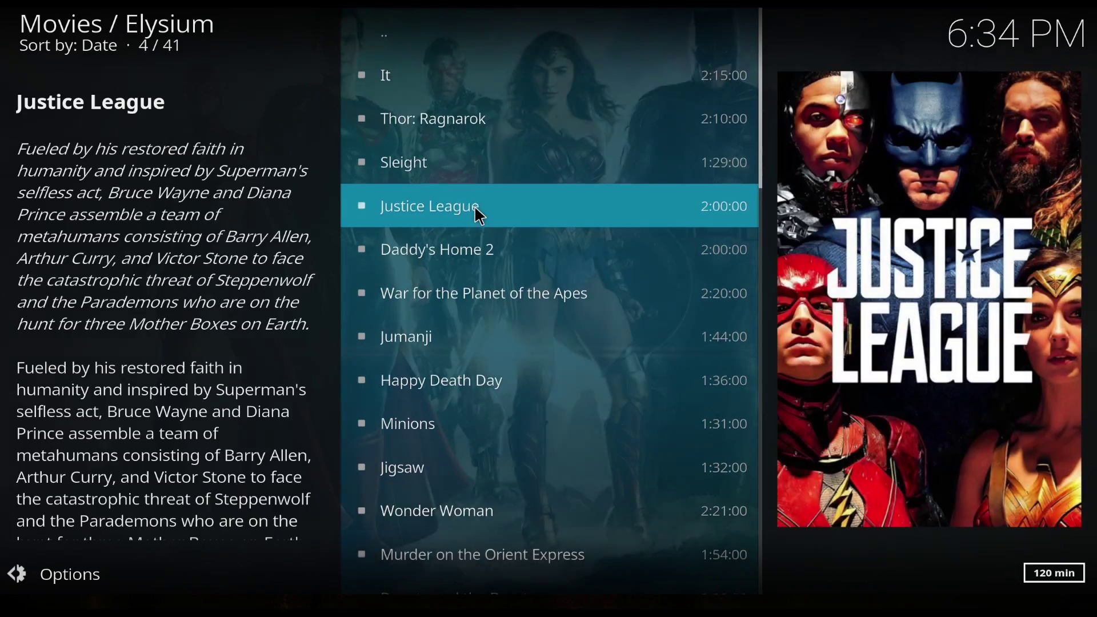
pyautogui.scroll(-5, 479, 244)
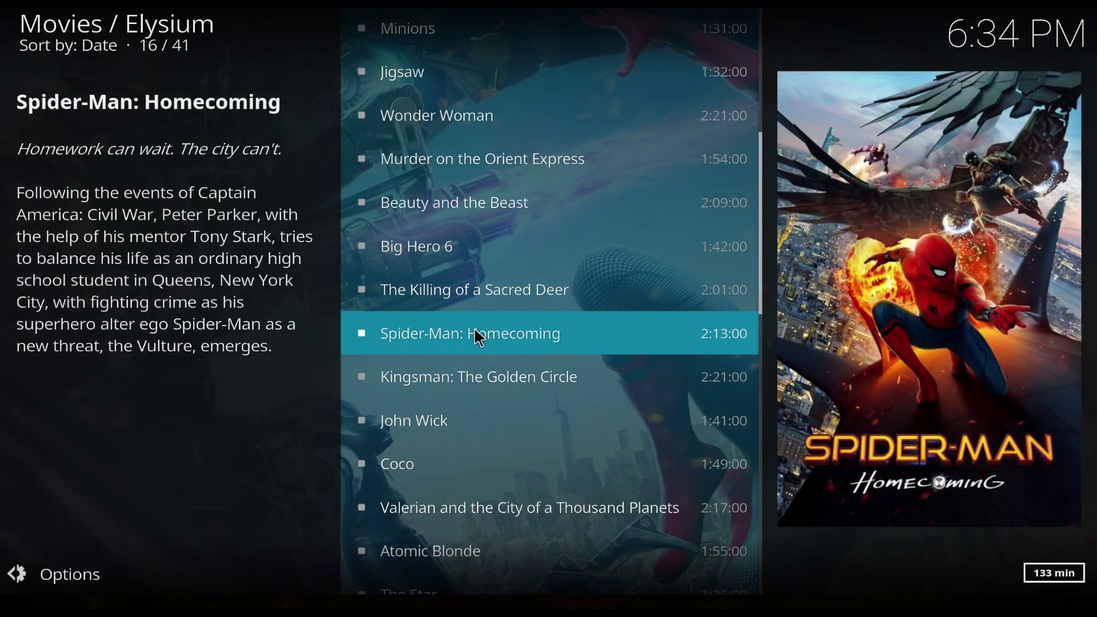
pyautogui.click(475, 331)
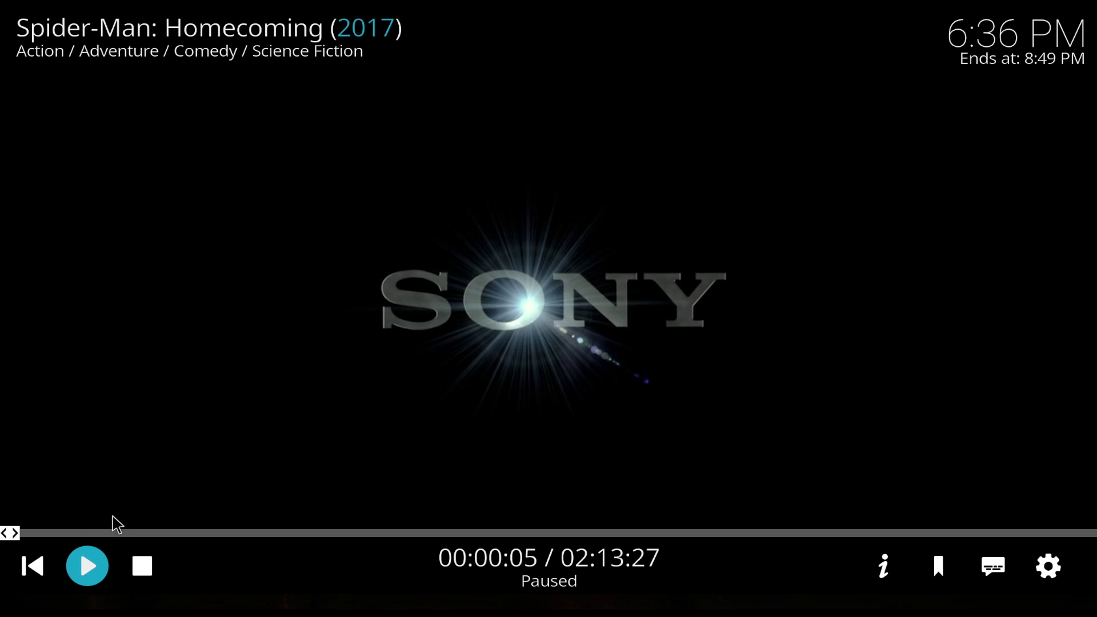
# Step: Skip Spider-Man: Homecoming ahead to 00:04:43, then stop playback
pyautogui.click(111, 532)
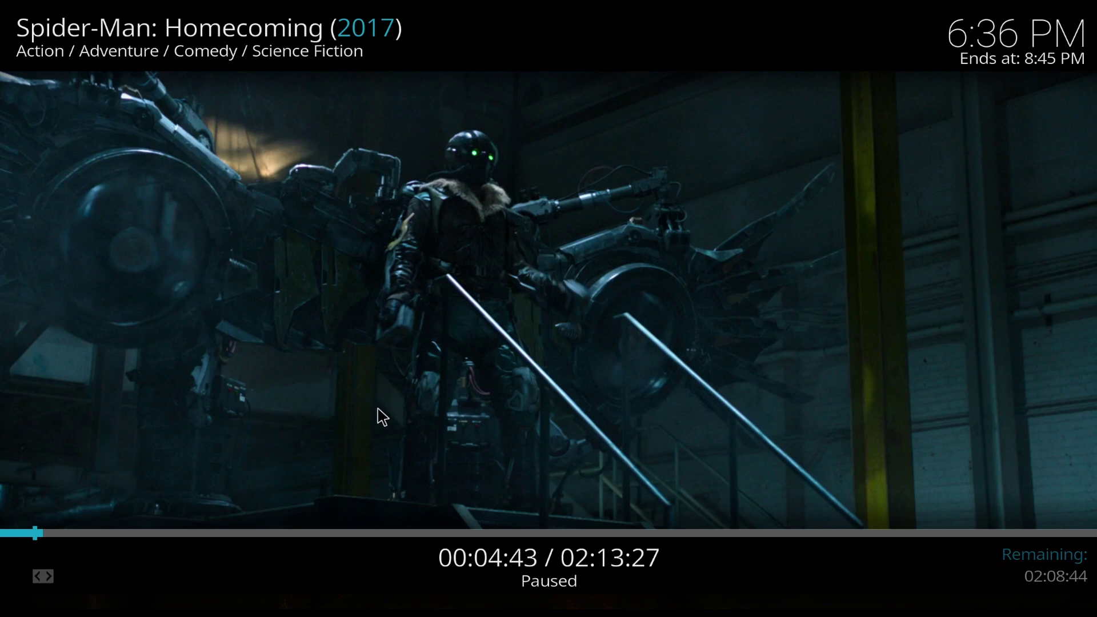
pyautogui.moveTo(326, 465)
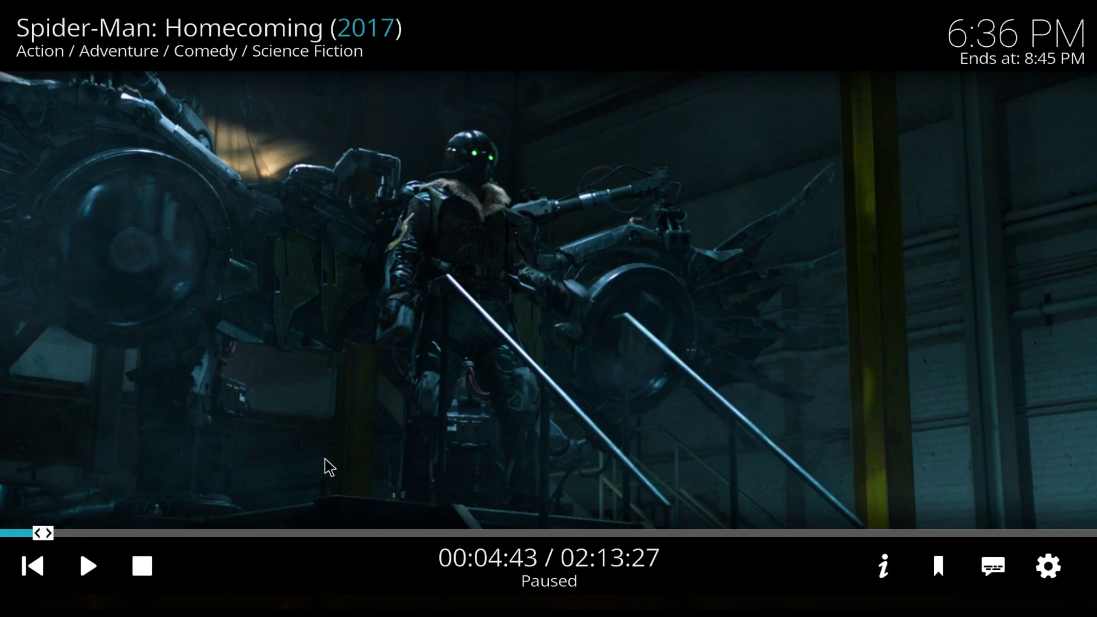
pyautogui.click(142, 574)
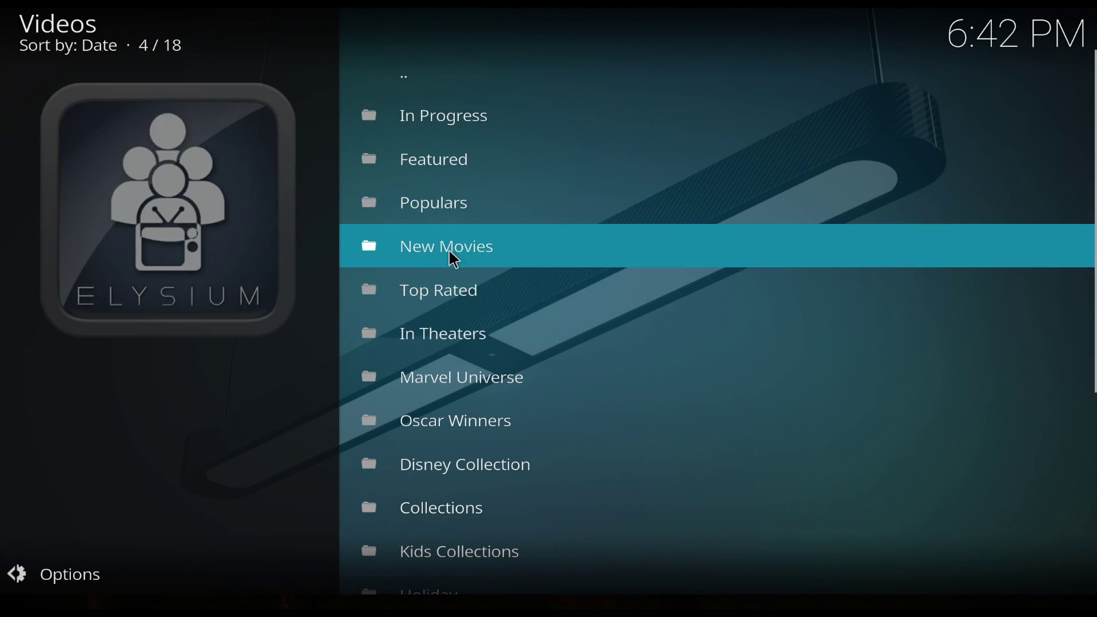
pyautogui.scroll(-8, 456, 316)
# Step: Search Elysium movies for 'dunkirk' by entering 'dun' and accepting the dunkirk suggestion
pyautogui.scroll(-2, 444, 379)
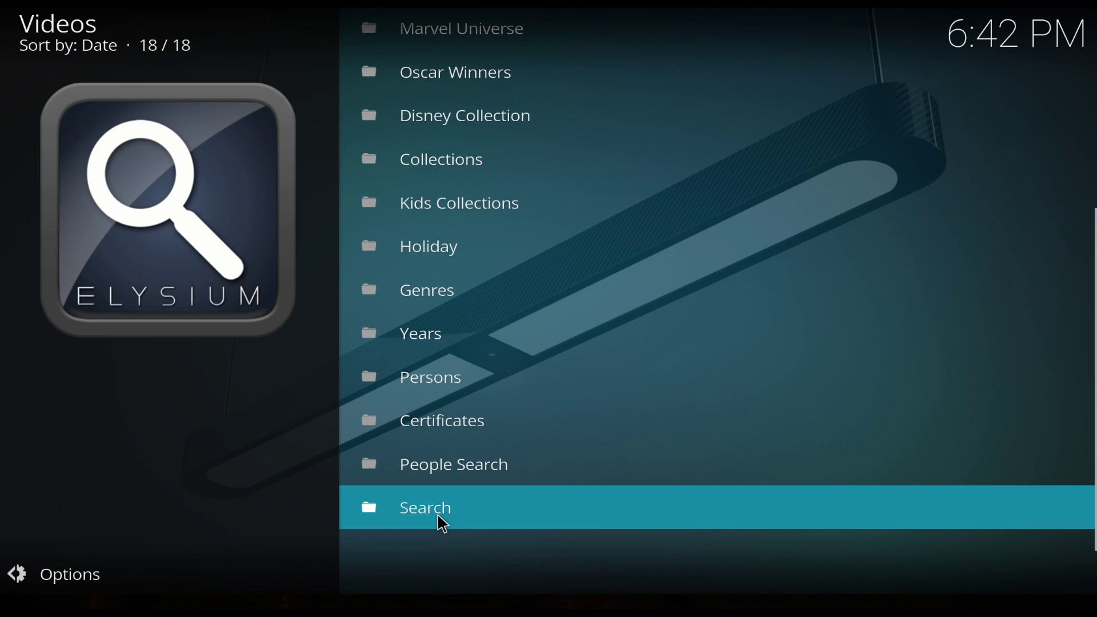
pyautogui.click(442, 521)
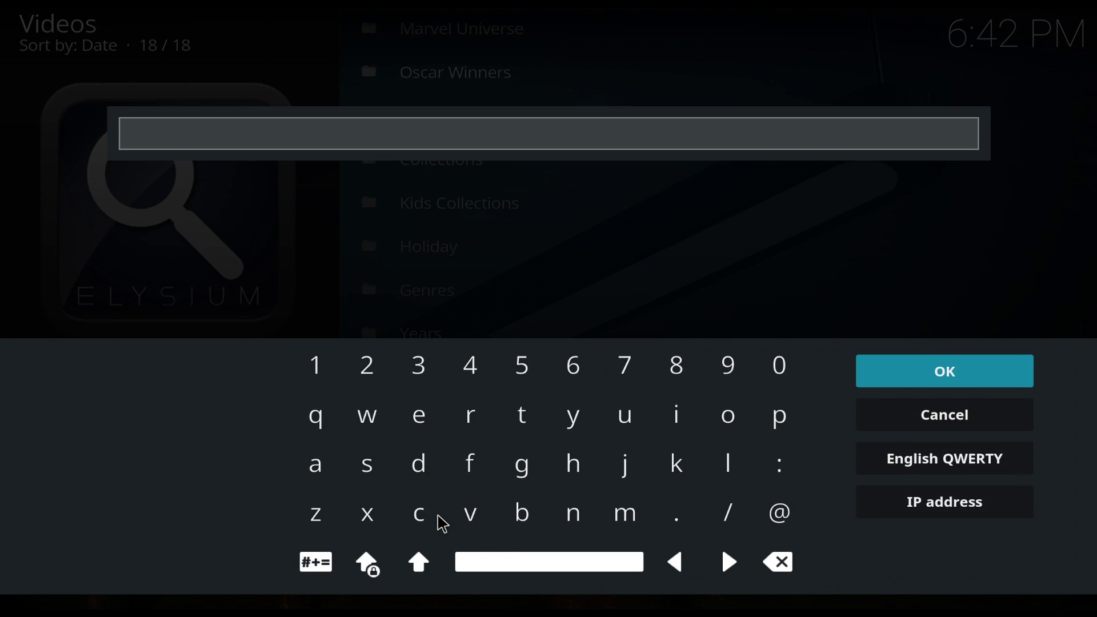
pyautogui.click(429, 471)
pyautogui.click(626, 416)
pyautogui.click(574, 513)
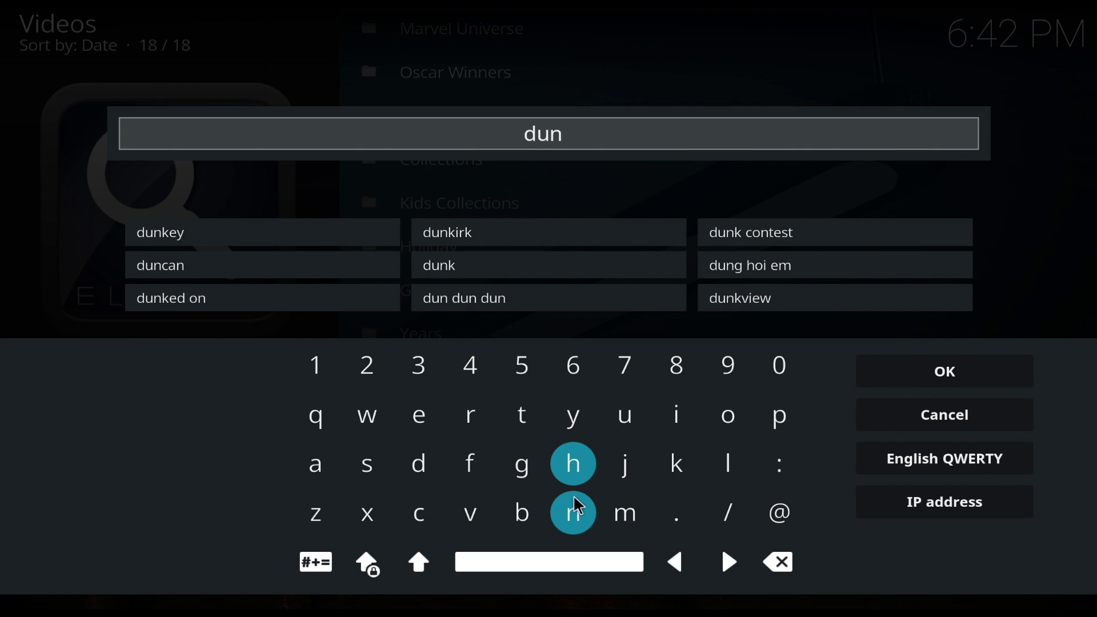
pyautogui.click(458, 242)
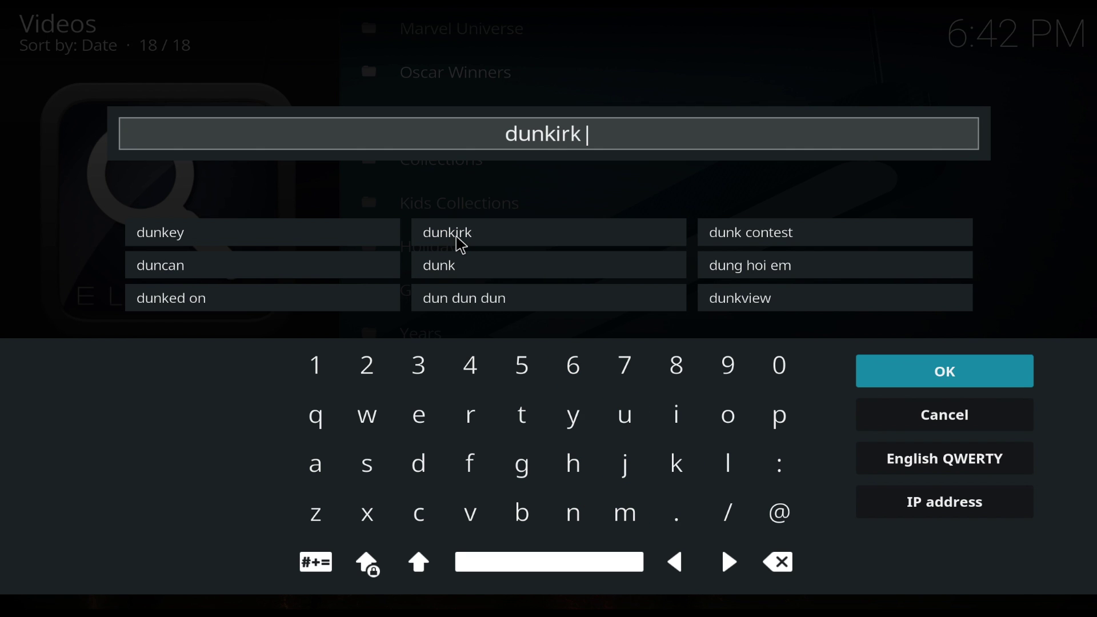
pyautogui.click(944, 384)
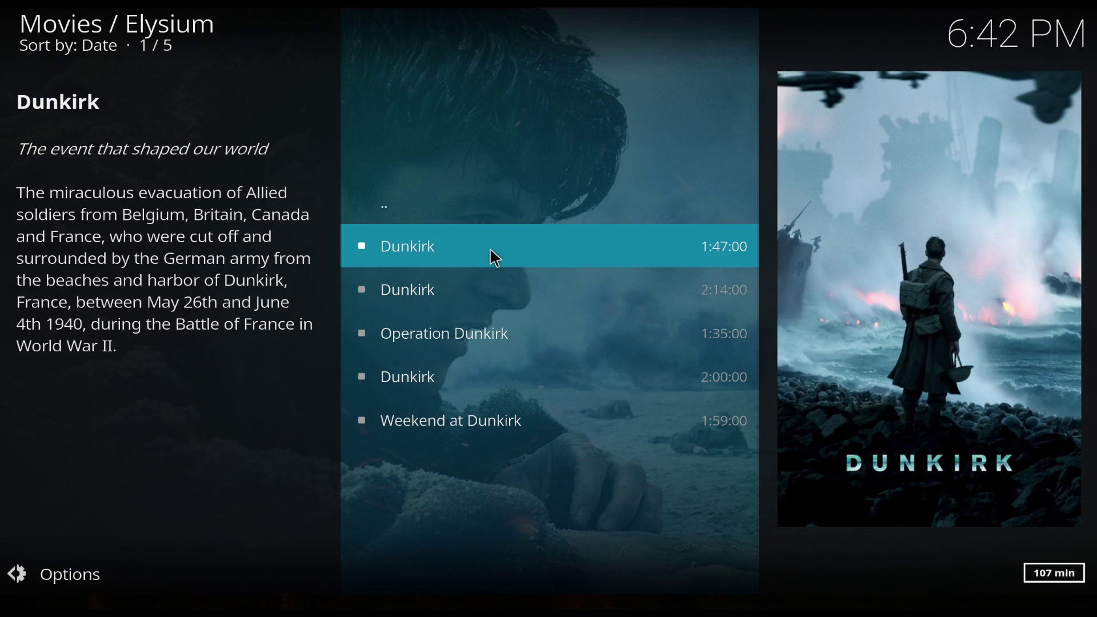
# Step: Find streaming sources for the 1:47:00 Dunkirk result
pyautogui.click(492, 252)
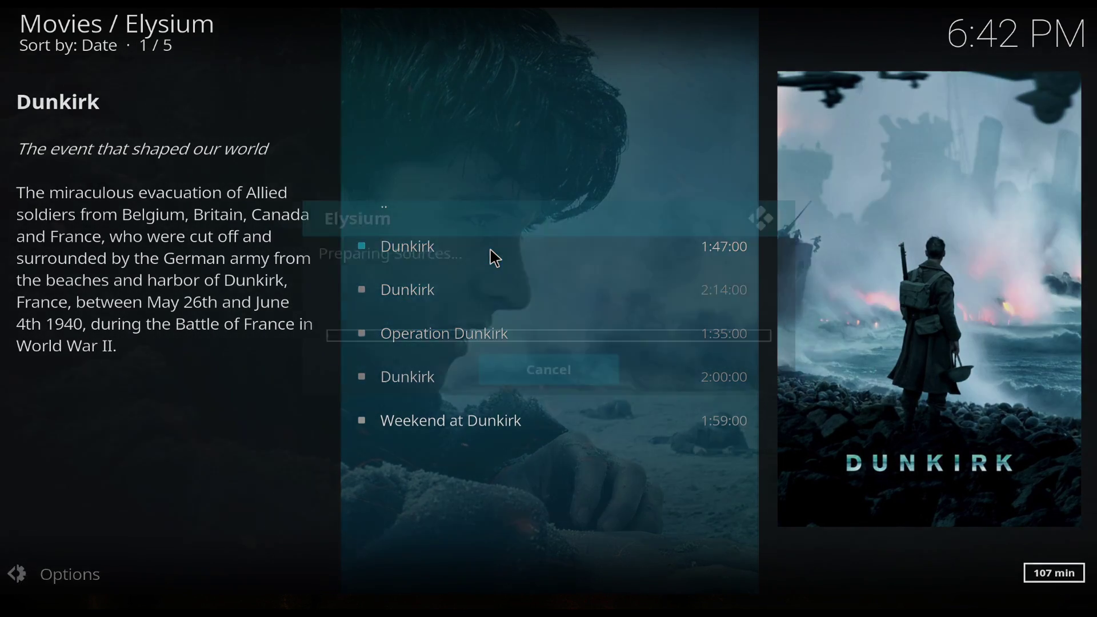